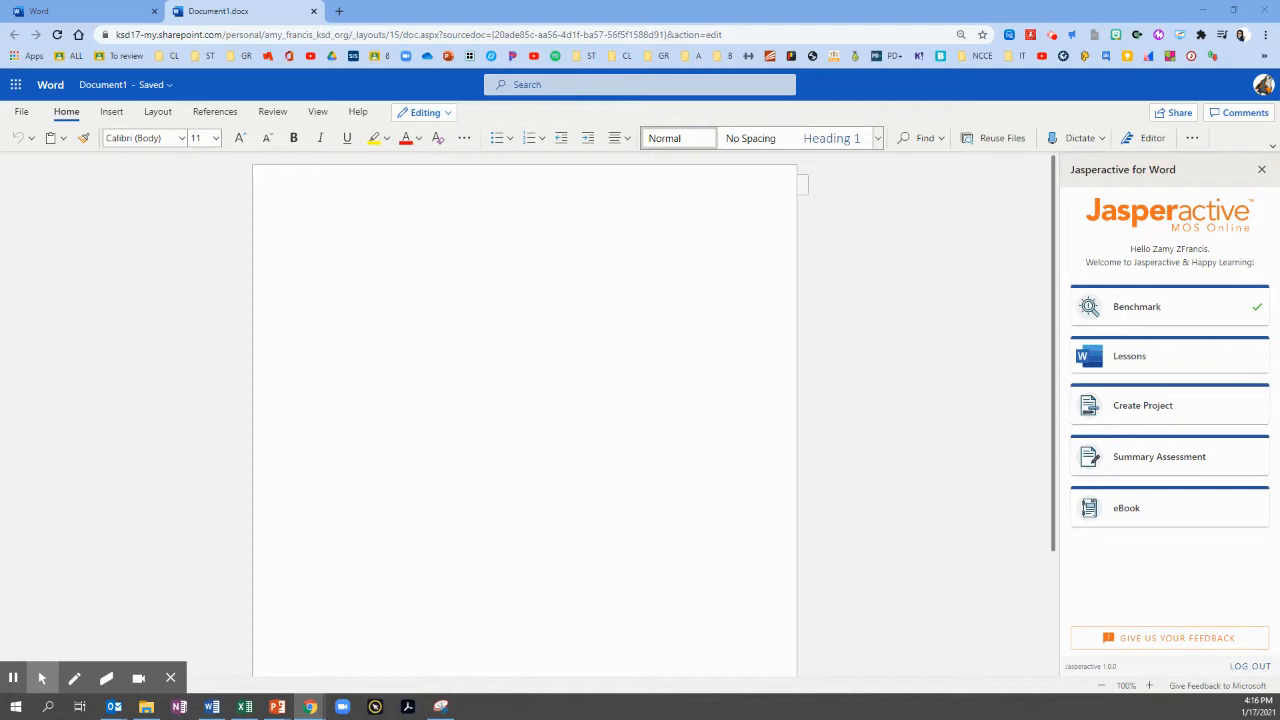
# - Start the "Learn to work with shapes" exercise from the Insert and Format Graphic Elements lesson
pyautogui.click(1100, 358)
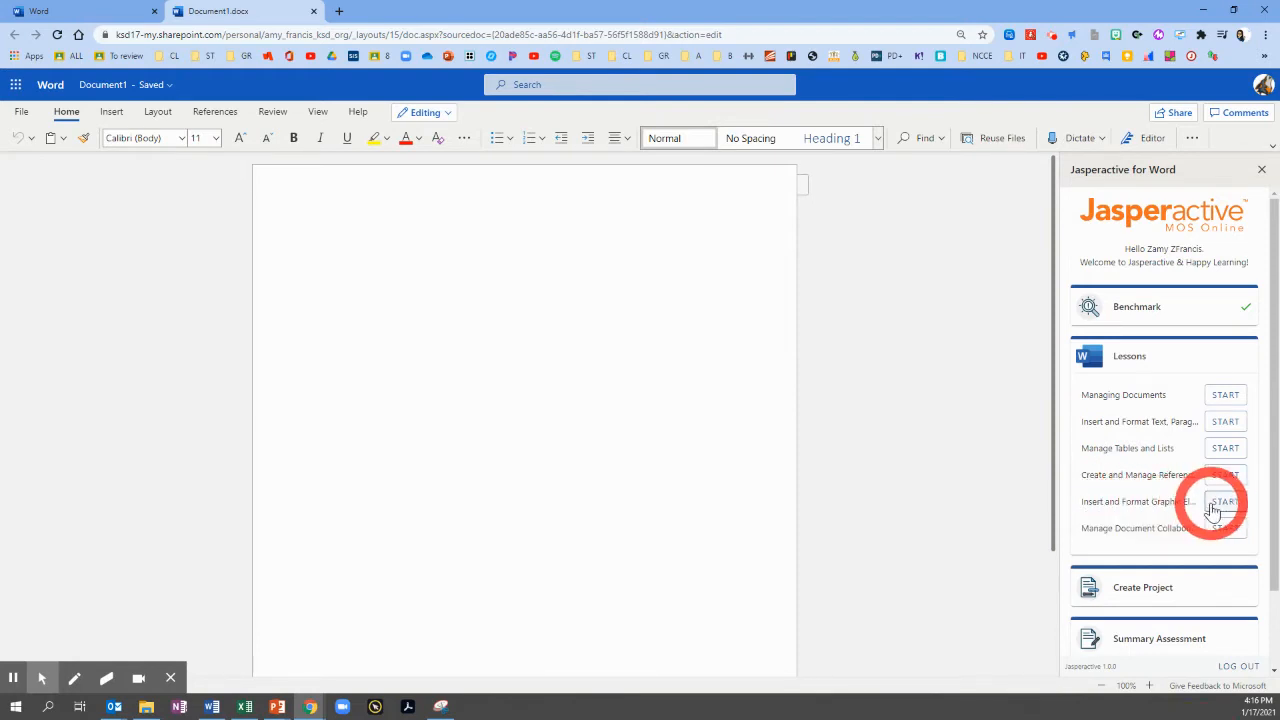
pyautogui.click(1224, 502)
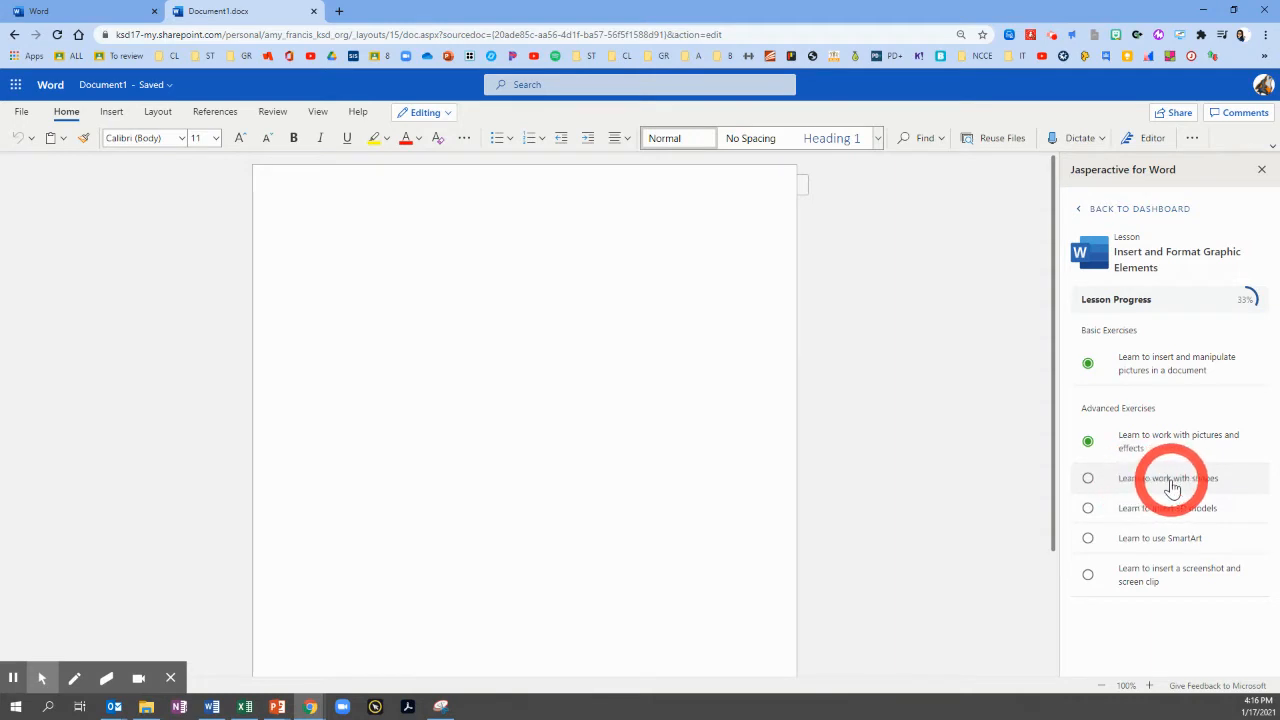
pyautogui.click(1156, 481)
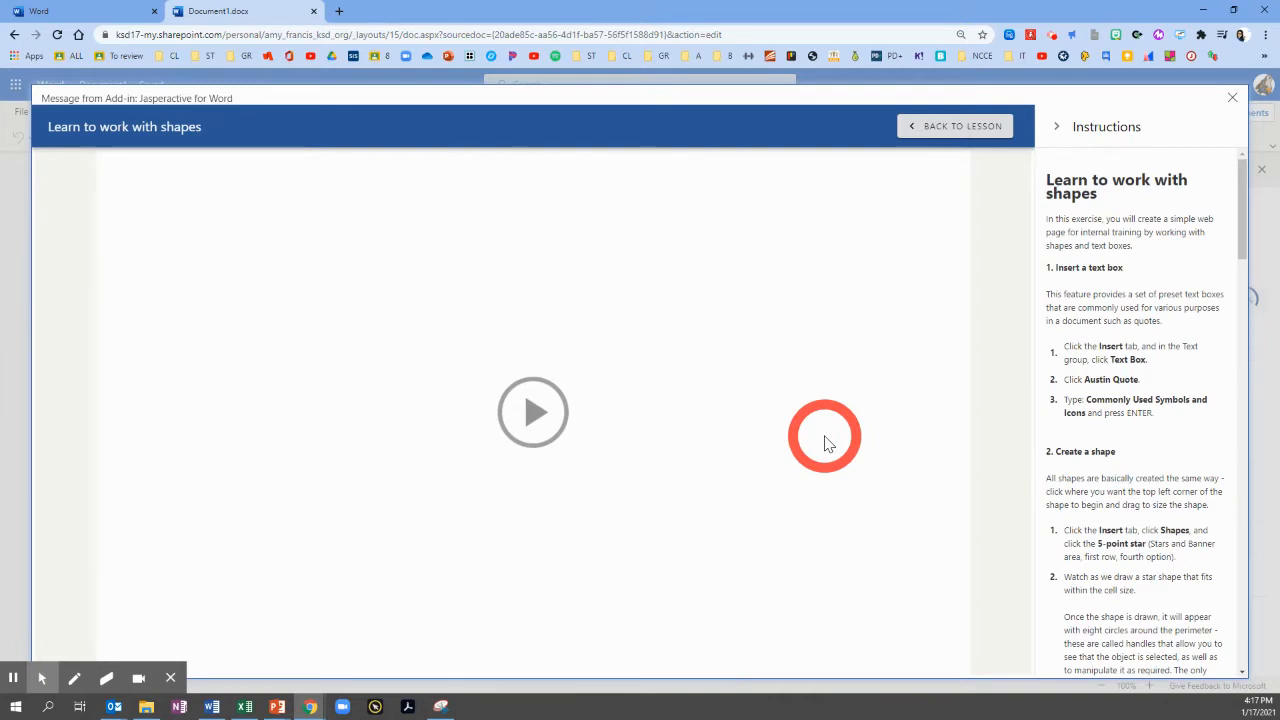
pyautogui.click(538, 420)
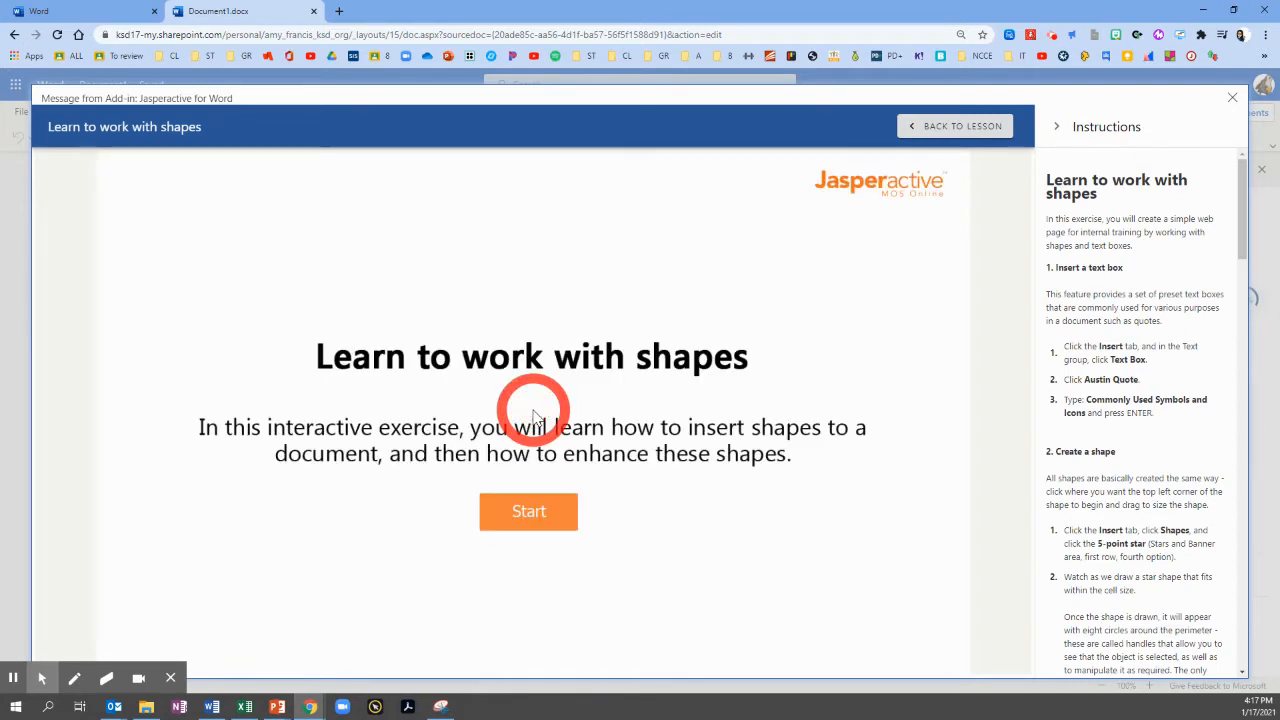
pyautogui.click(535, 513)
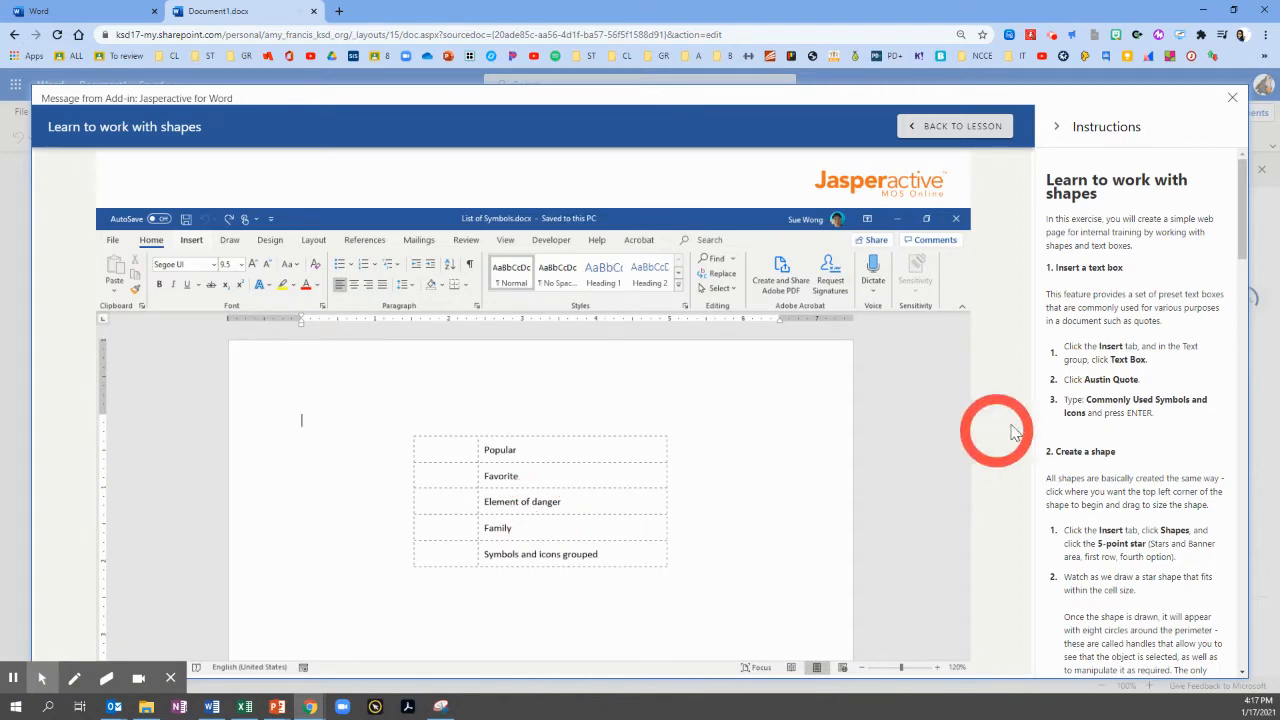
# - Insert an Austin Quote text box in the List of Symbols document
pyautogui.moveTo(1243, 250)
pyautogui.mouseDown()
pyautogui.moveTo(1250, 648)
pyautogui.moveTo(1214, 186)
pyautogui.mouseUp()
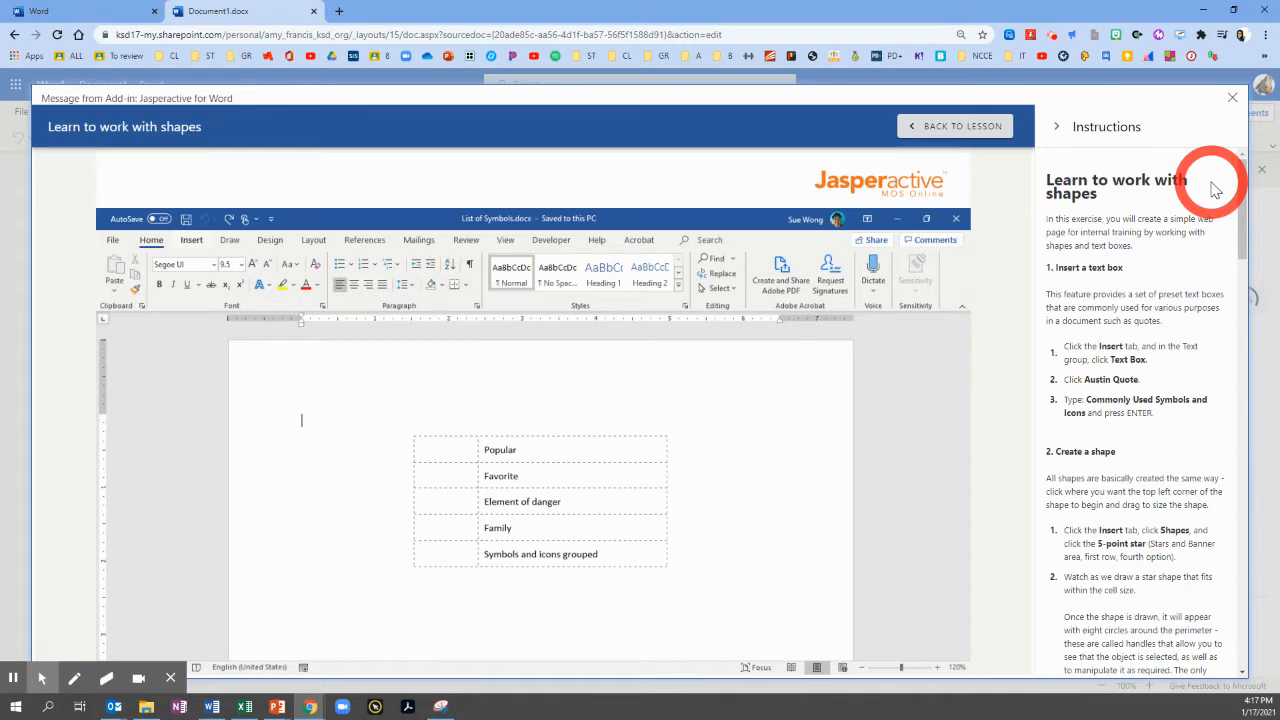
pyautogui.click(193, 241)
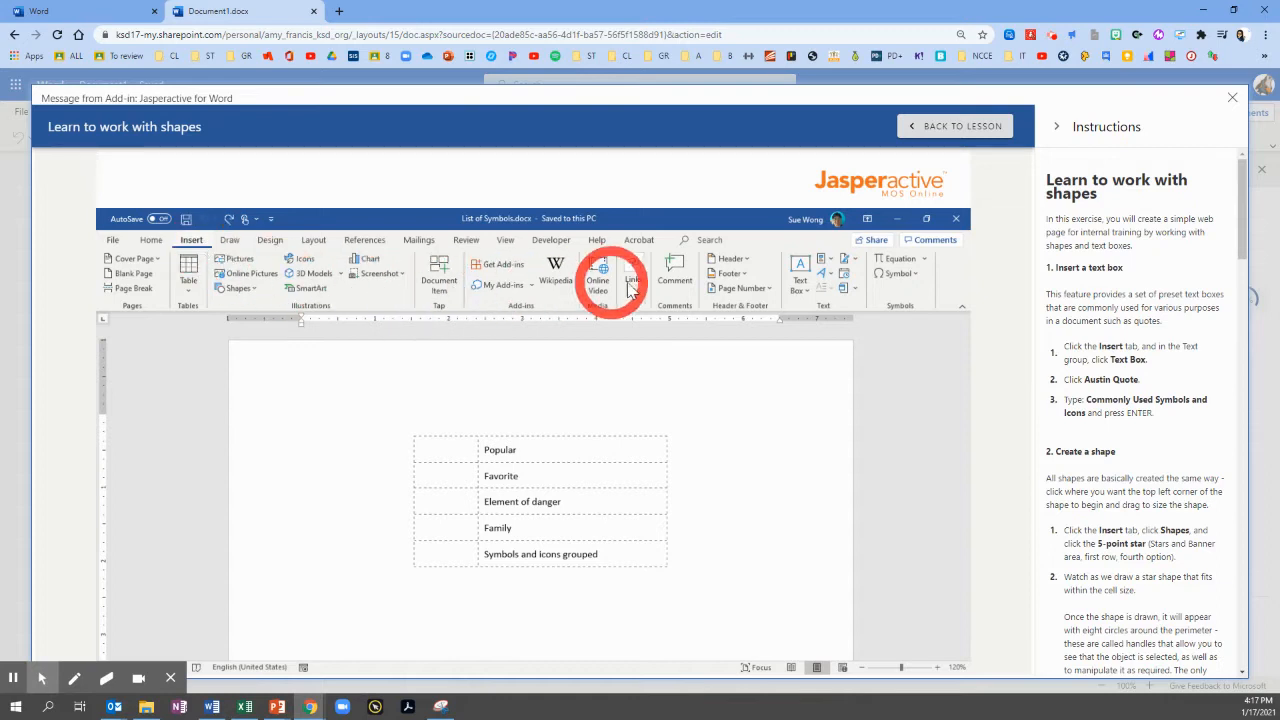
pyautogui.click(803, 278)
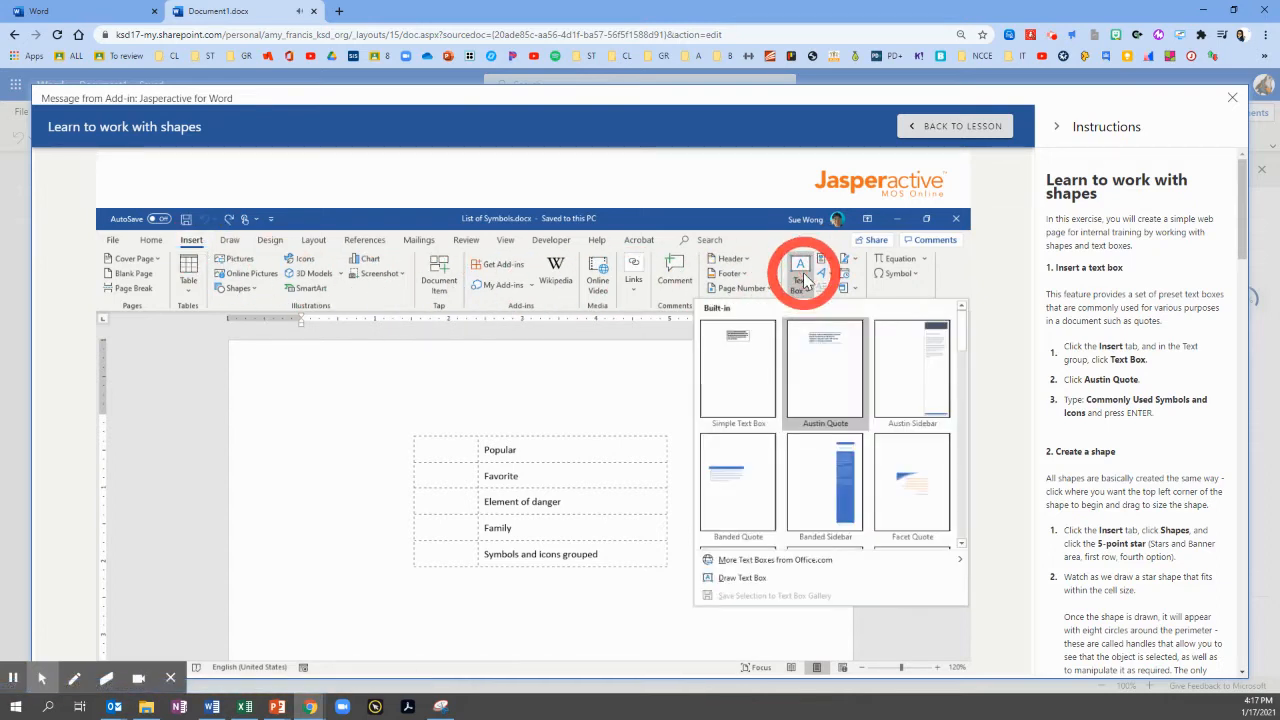
pyautogui.click(831, 390)
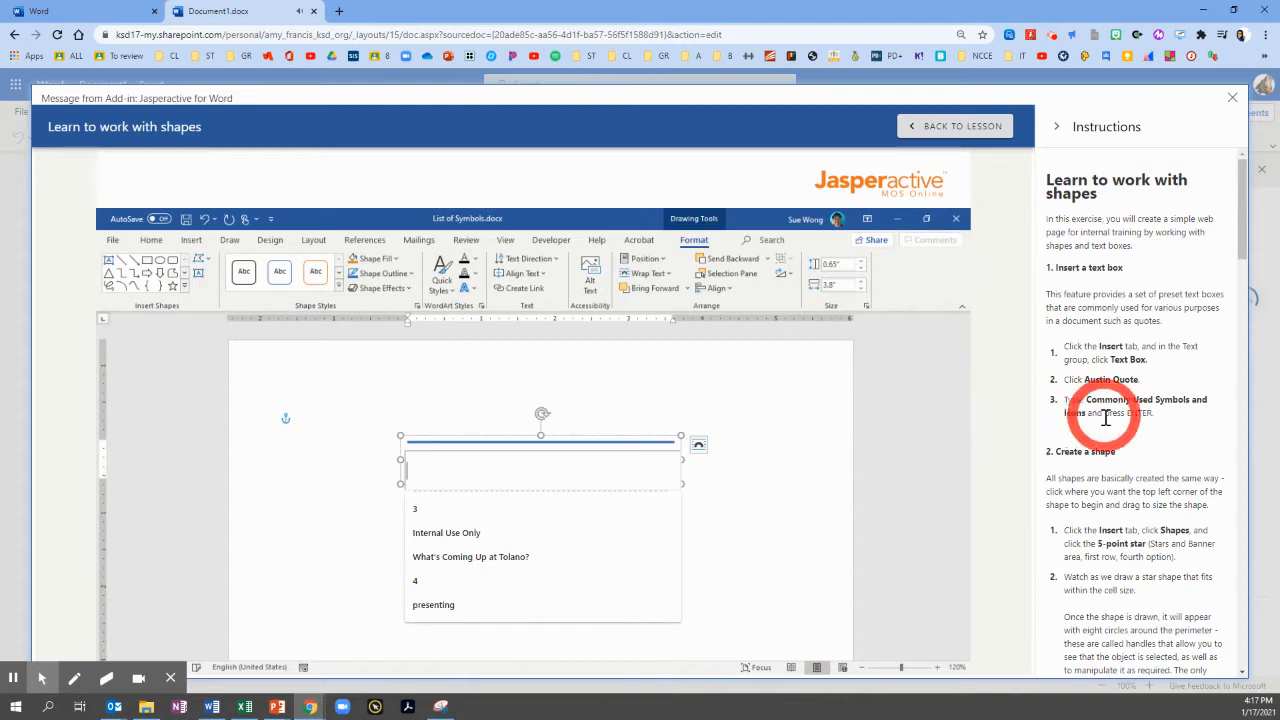
# - Copy "Commonly Used Symbols and Icons" from the instructions into the text box and confirm it
pyautogui.moveTo(1087, 400); pyautogui.dragTo(1083, 414)
pyautogui.hotkey('ctrl', 'c')
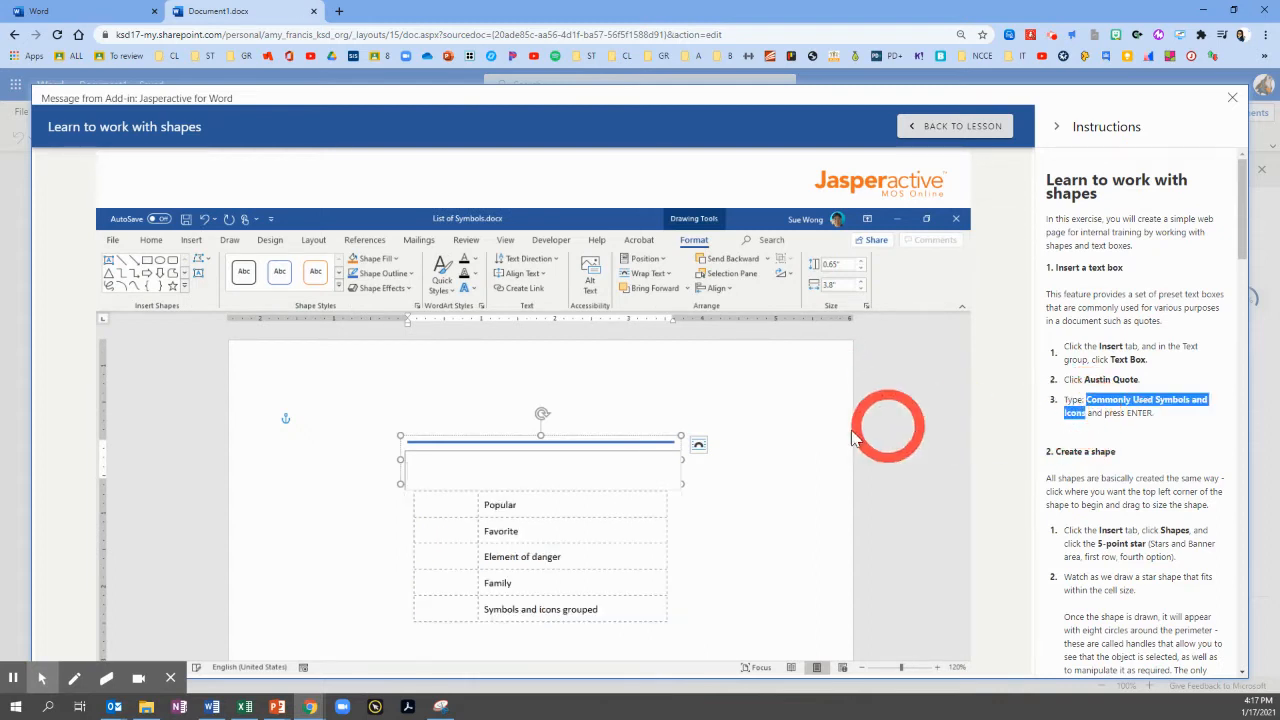
pyautogui.click(424, 466)
pyautogui.hotkey('ctrl', 'v')
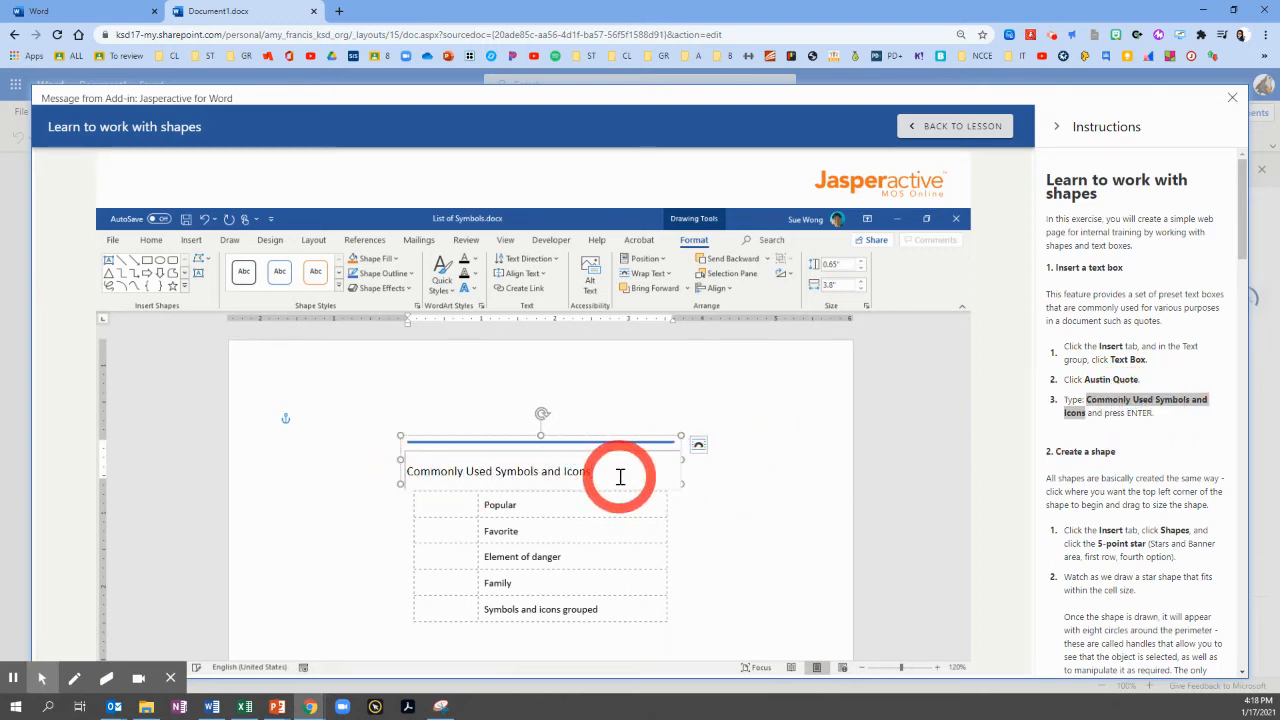
pyautogui.press('Return')
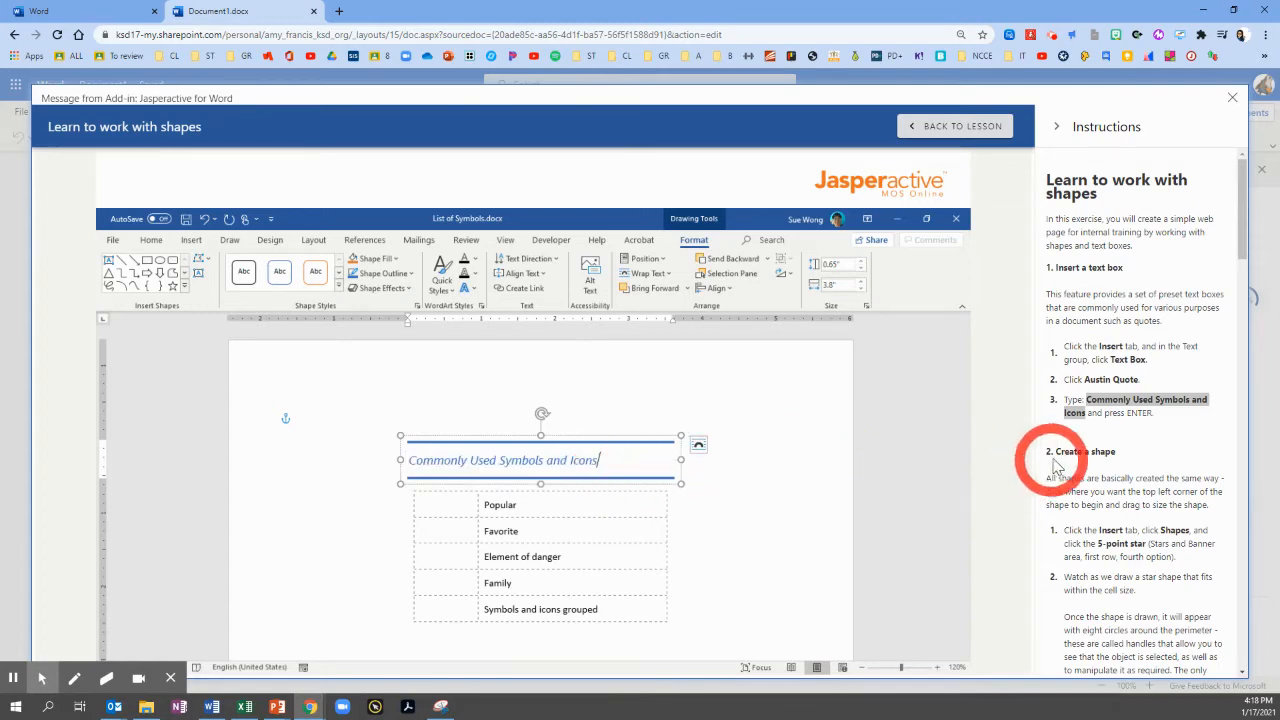
# - Insert a 5-point star about 0.23" by 0.25" in the empty cell beside Popular
pyautogui.scroll(-3, 1150, 455)
pyautogui.scroll(-1, 1128, 445)
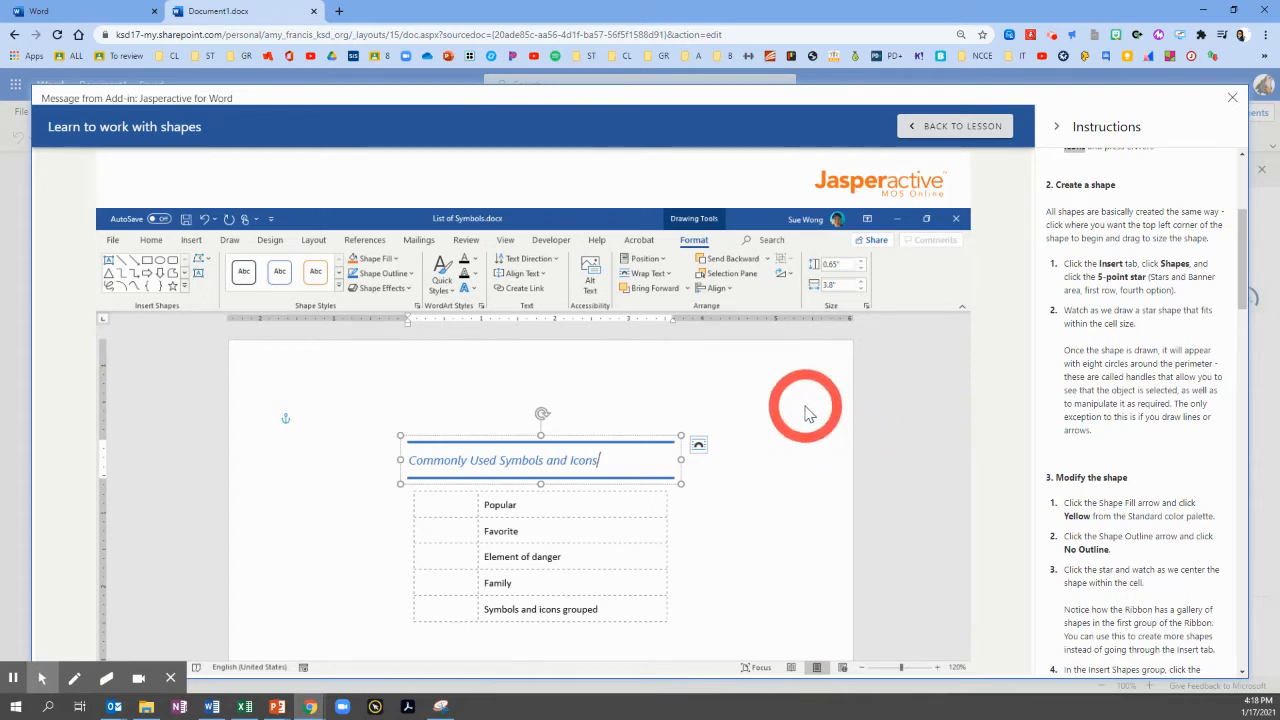
pyautogui.click(191, 241)
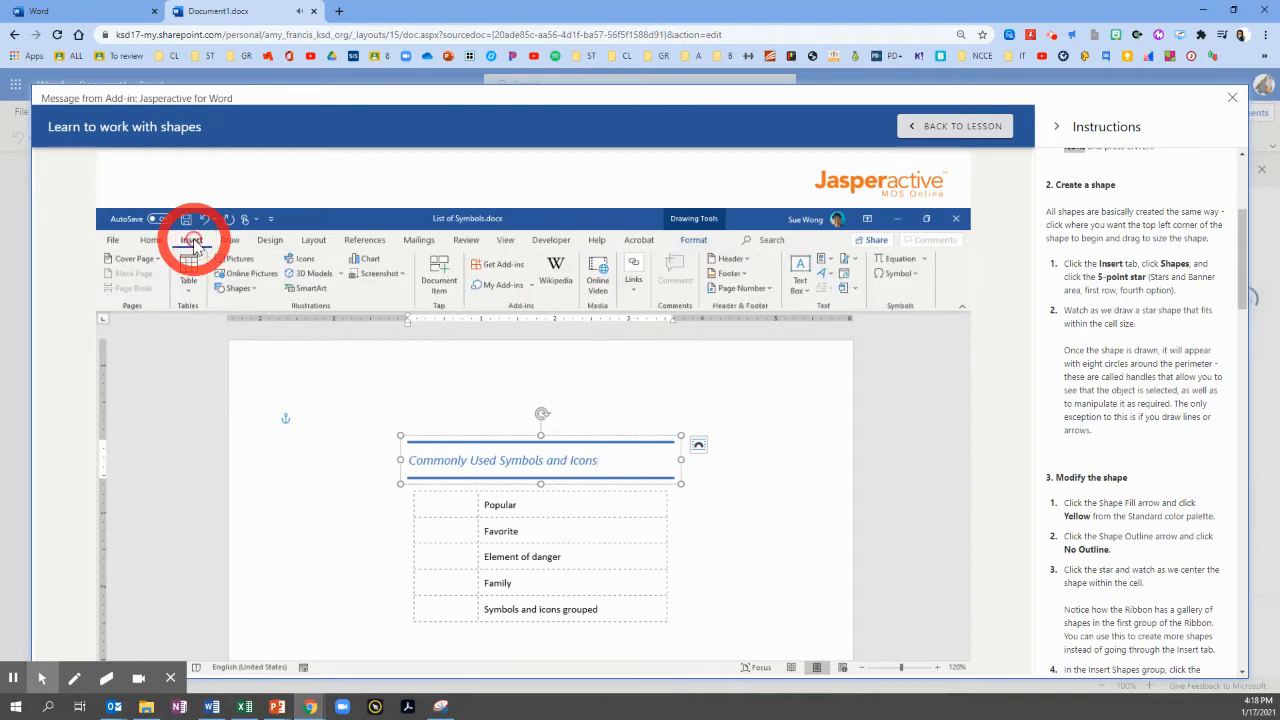
pyautogui.click(232, 293)
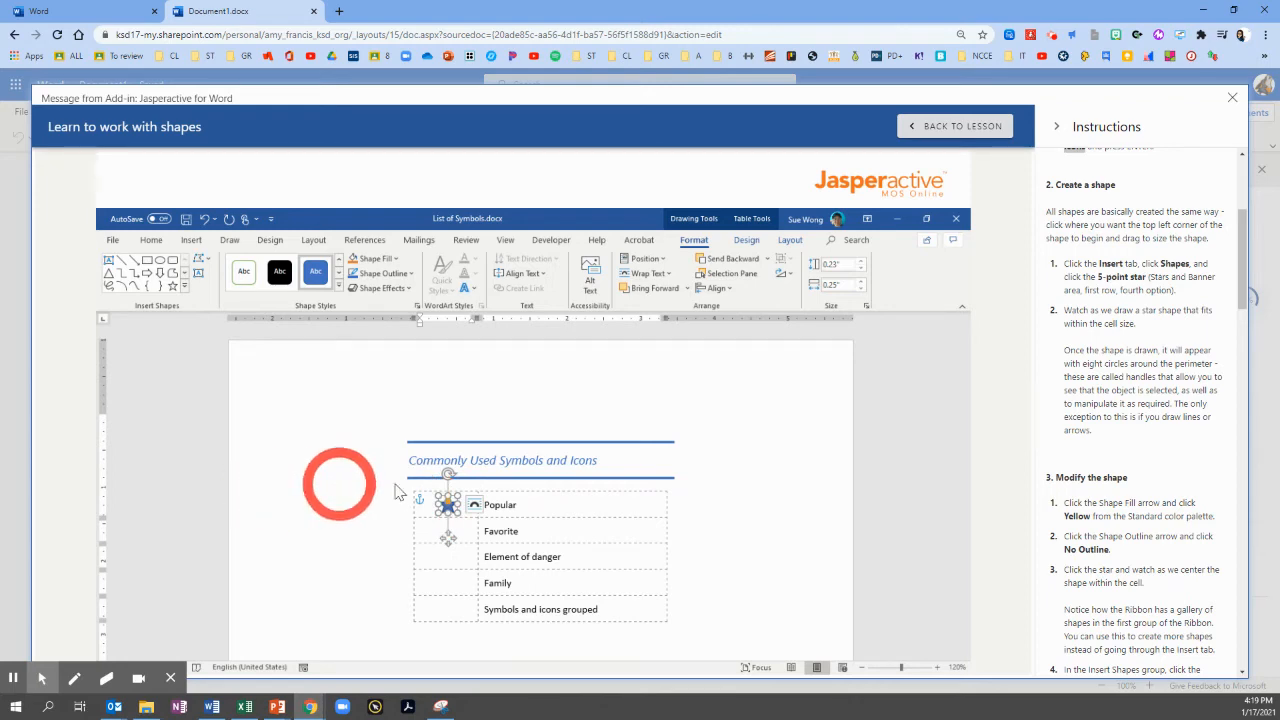
# - Give the star a standard Yellow fill and no outline, and center it within its cell
pyautogui.scroll(-3, 1127, 455)
pyautogui.scroll(-4, 1127, 455)
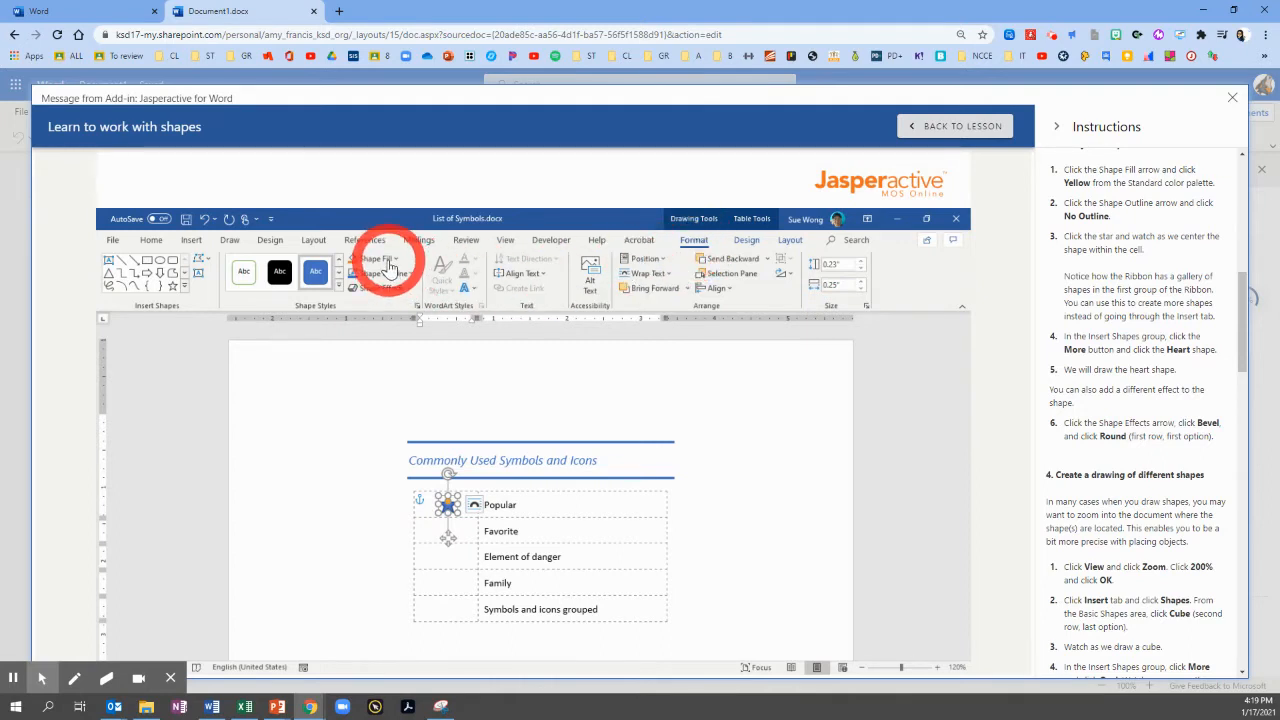
pyautogui.click(384, 259)
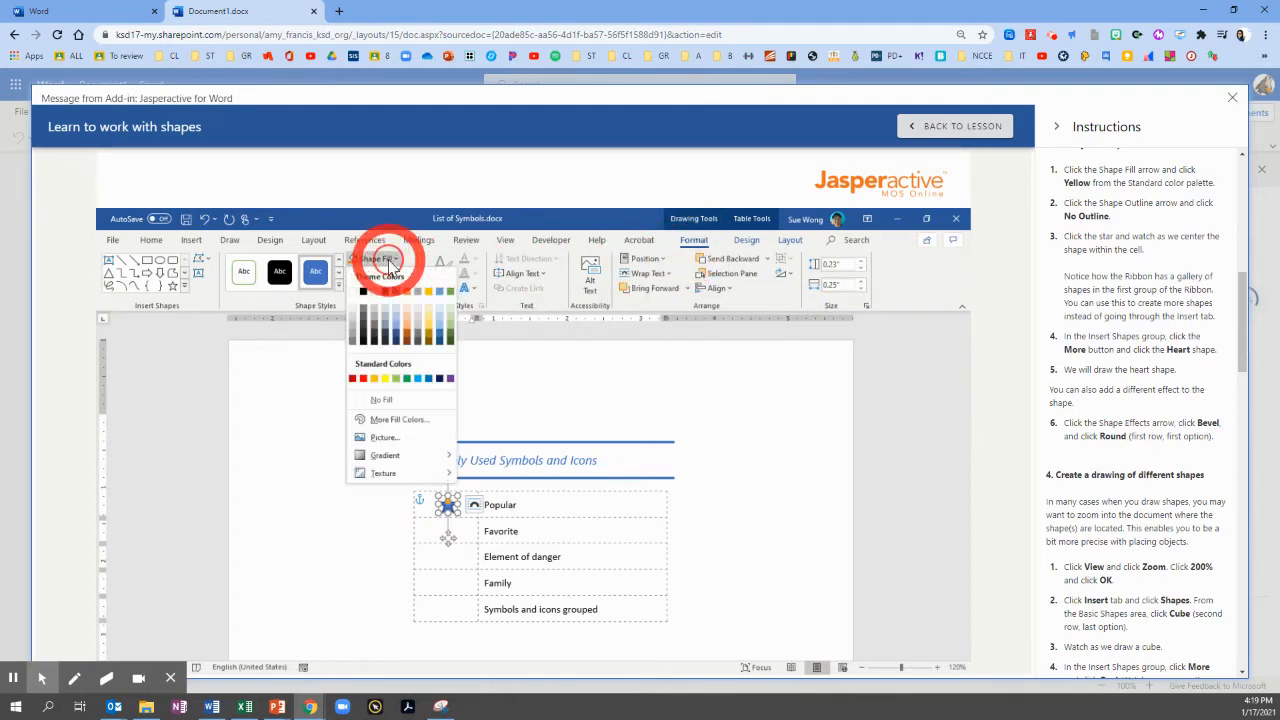
pyautogui.click(384, 379)
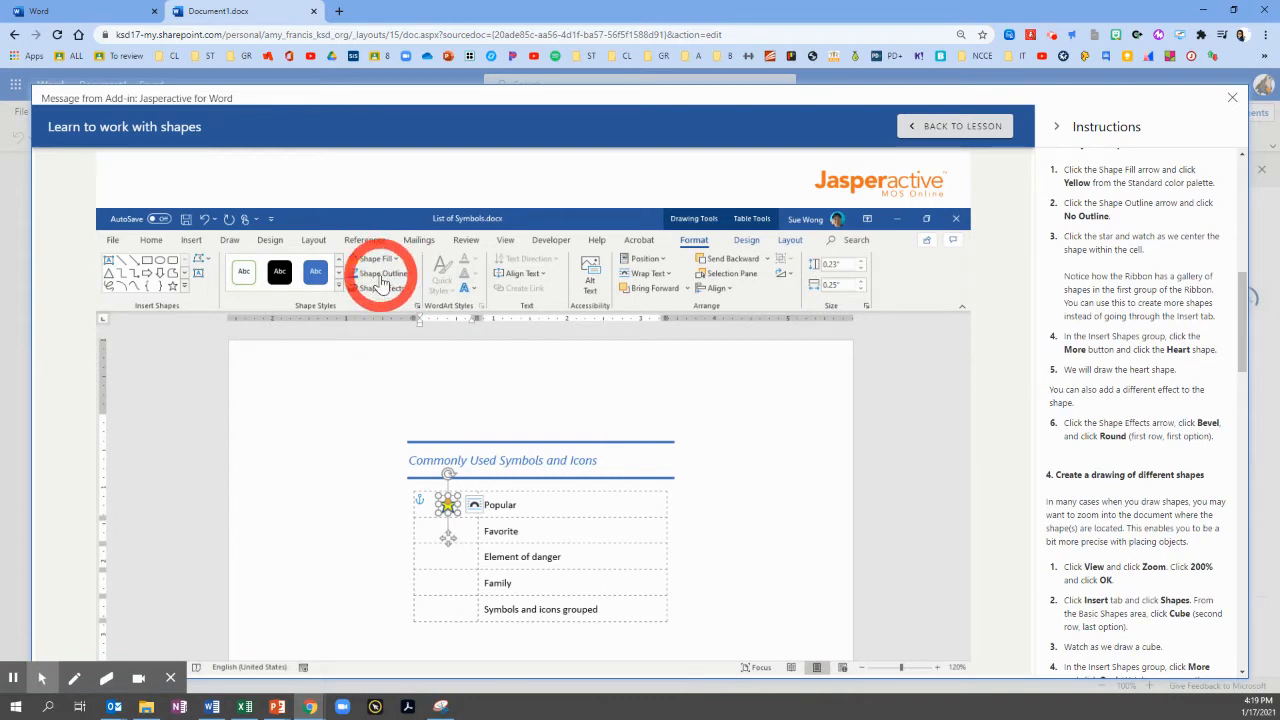
pyautogui.click(381, 280)
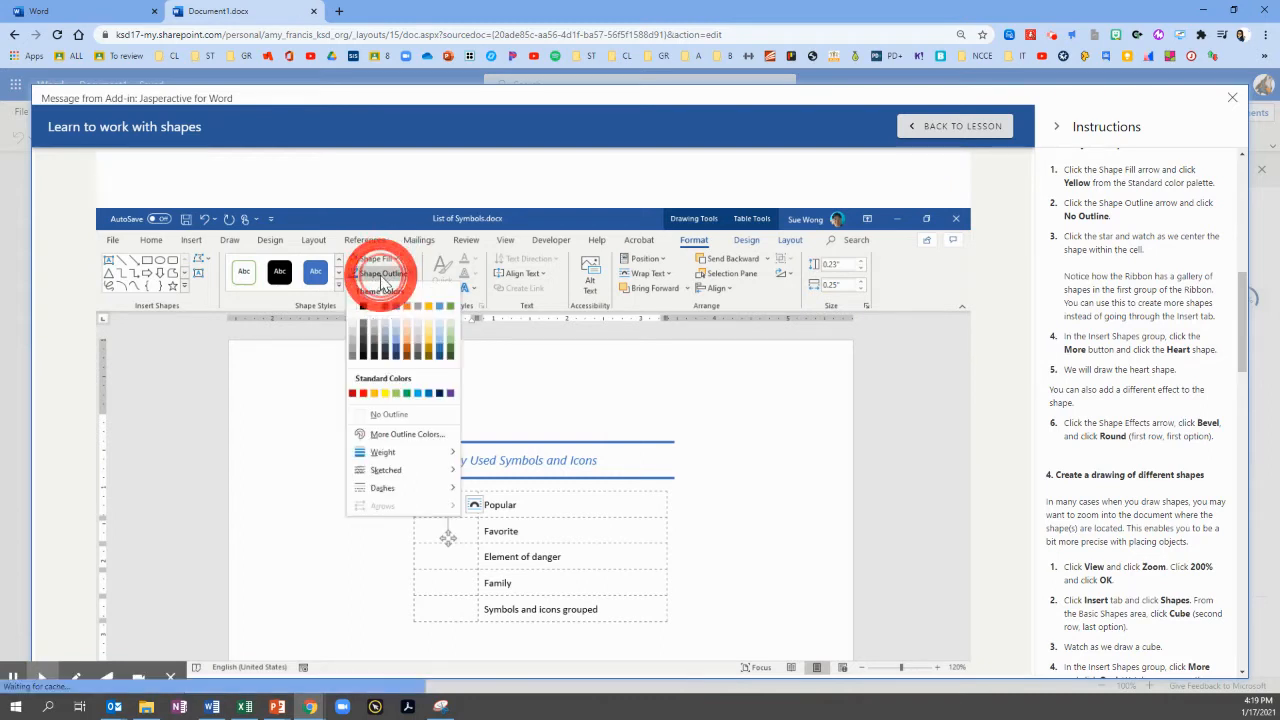
pyautogui.click(378, 415)
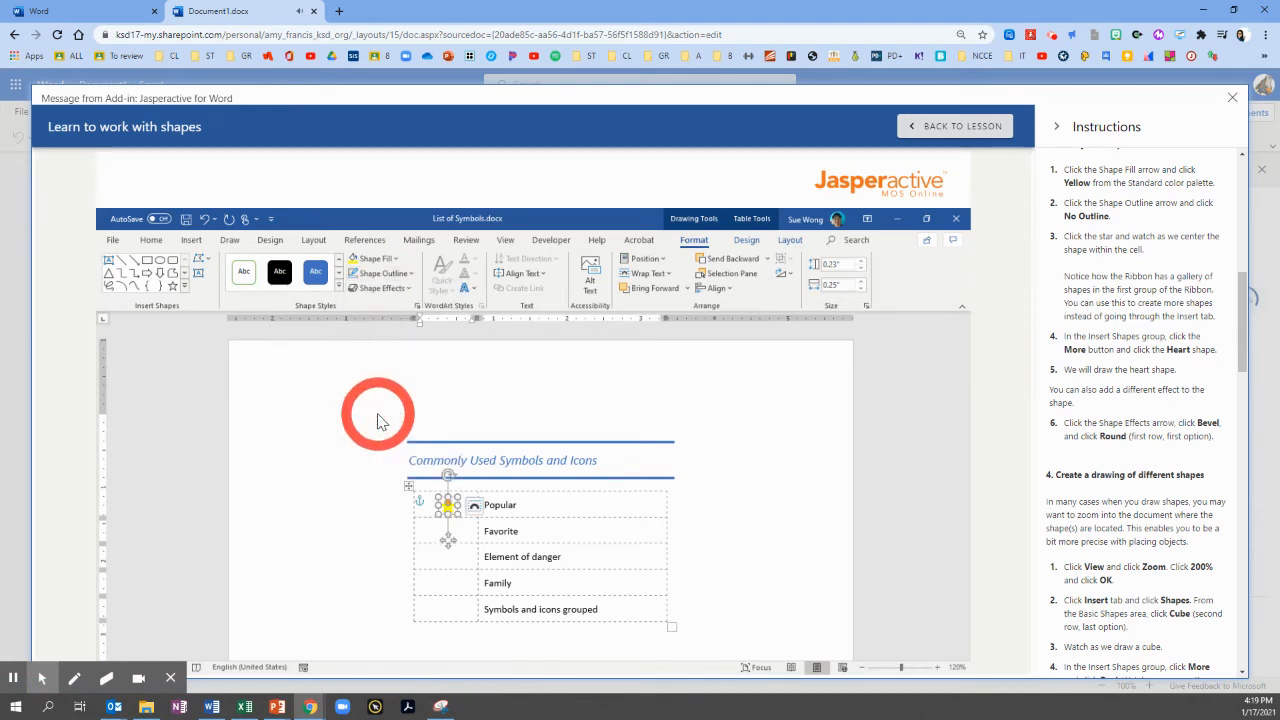
pyautogui.click(450, 515)
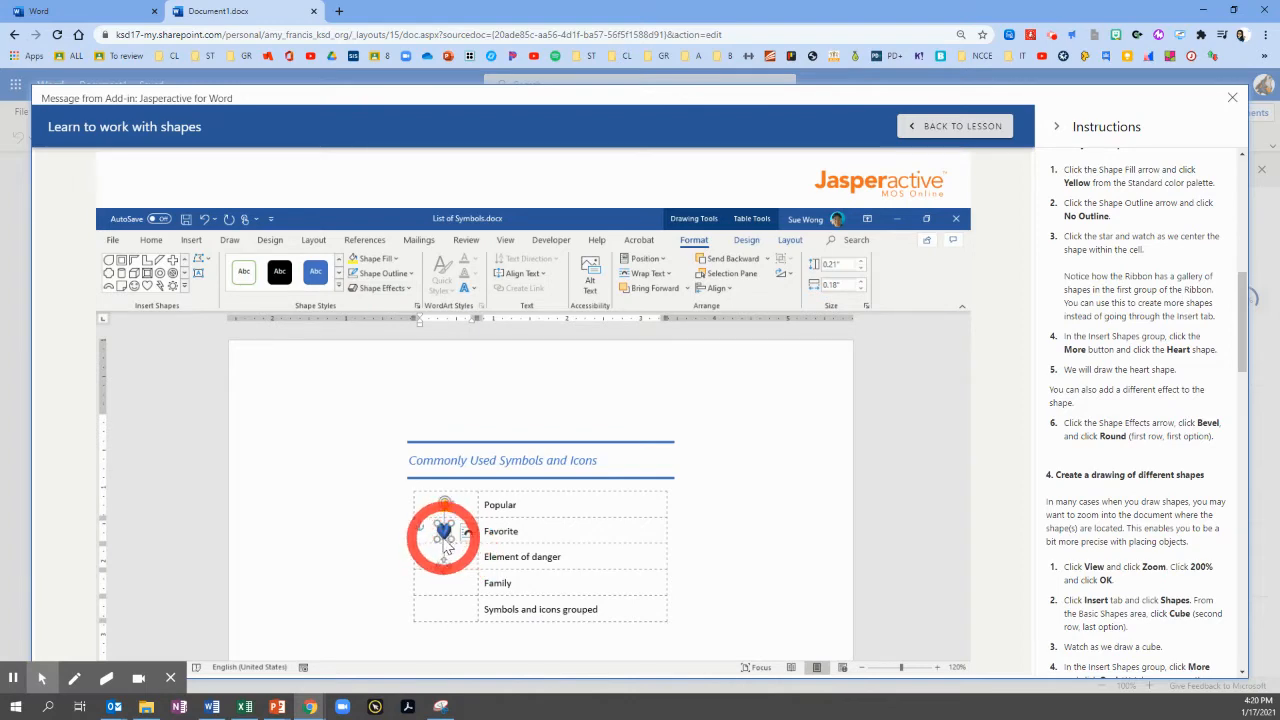
# - Set the document zoom to 200%
pyautogui.scroll(-3, 1145, 385)
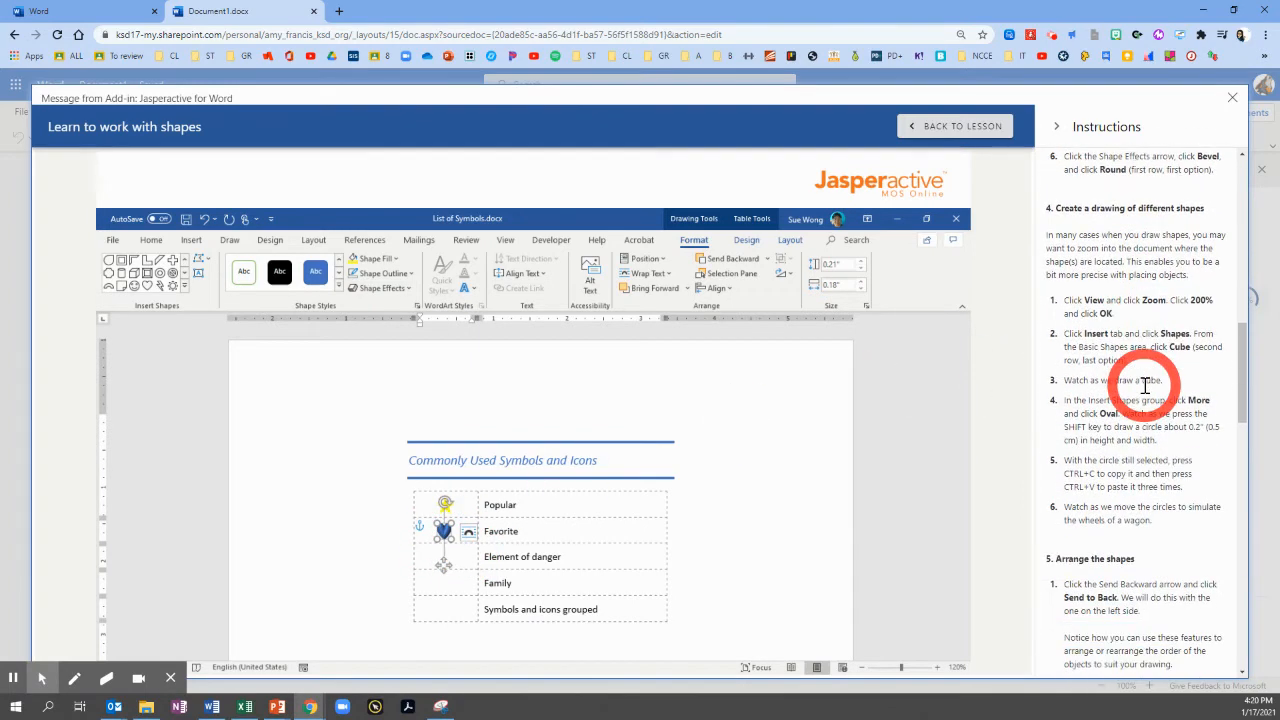
pyautogui.scroll(1, 1240, 395)
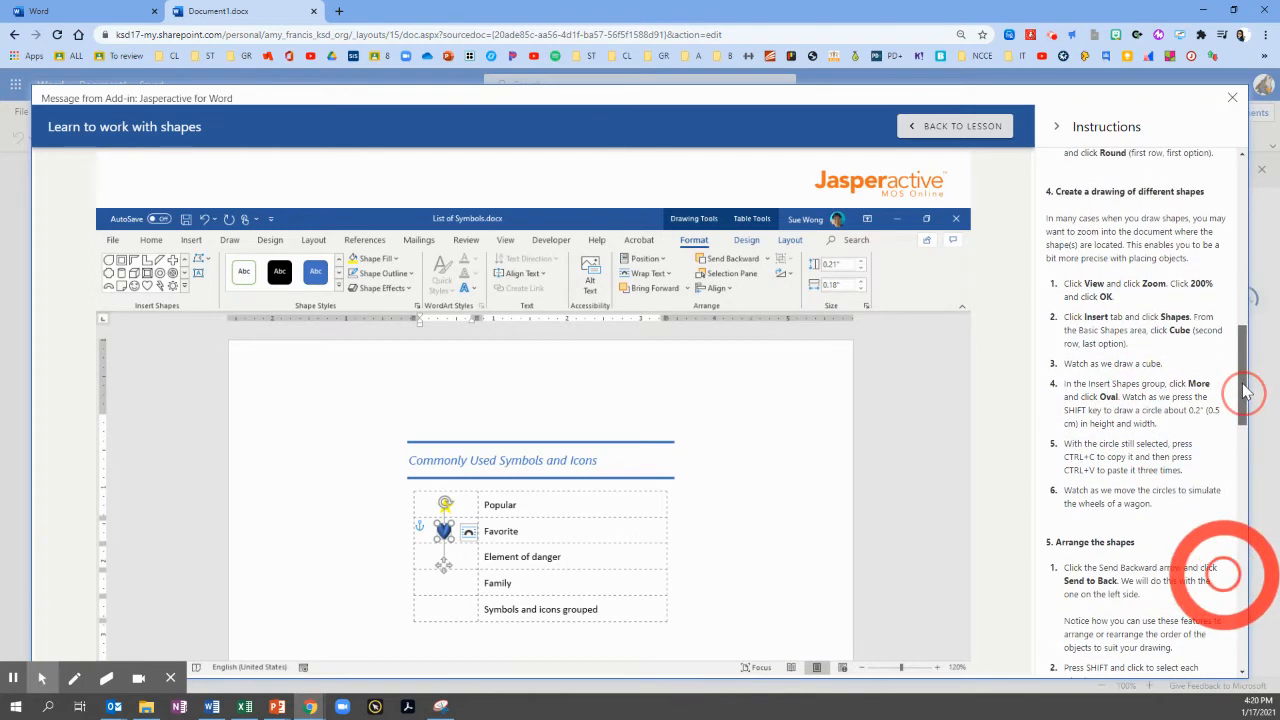
pyautogui.scroll(-1, 1245, 393)
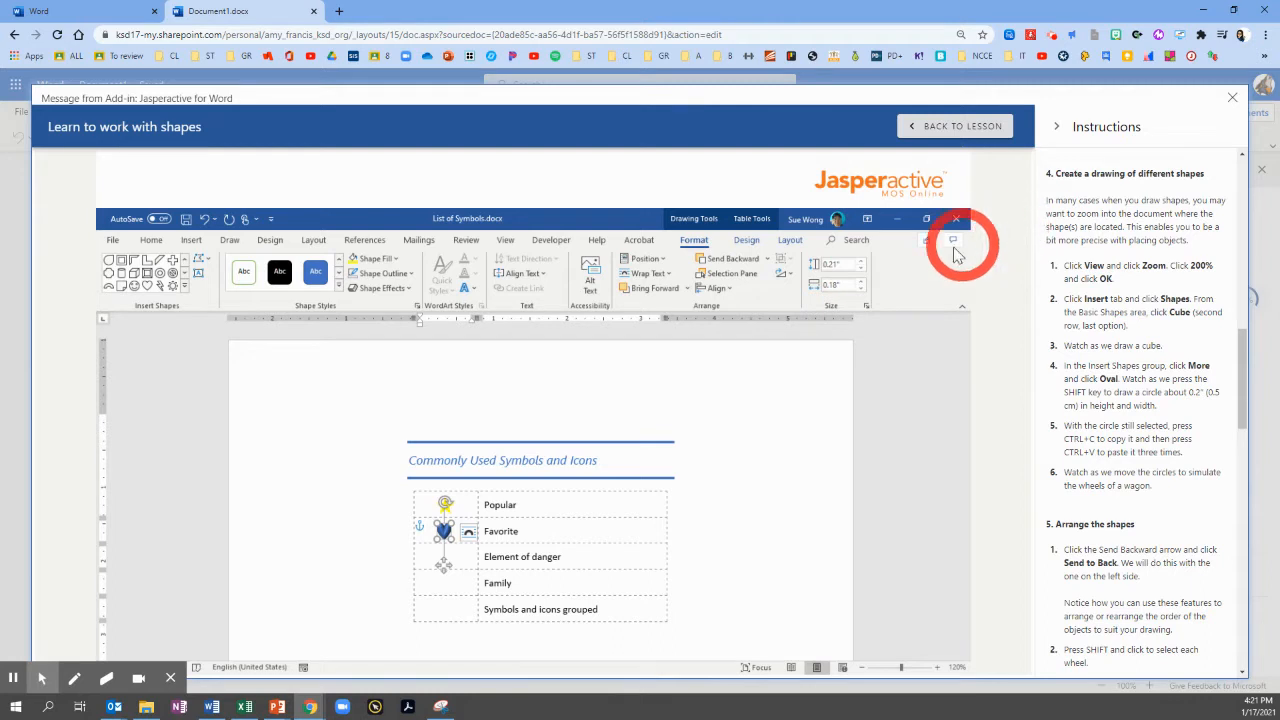
pyautogui.click(506, 241)
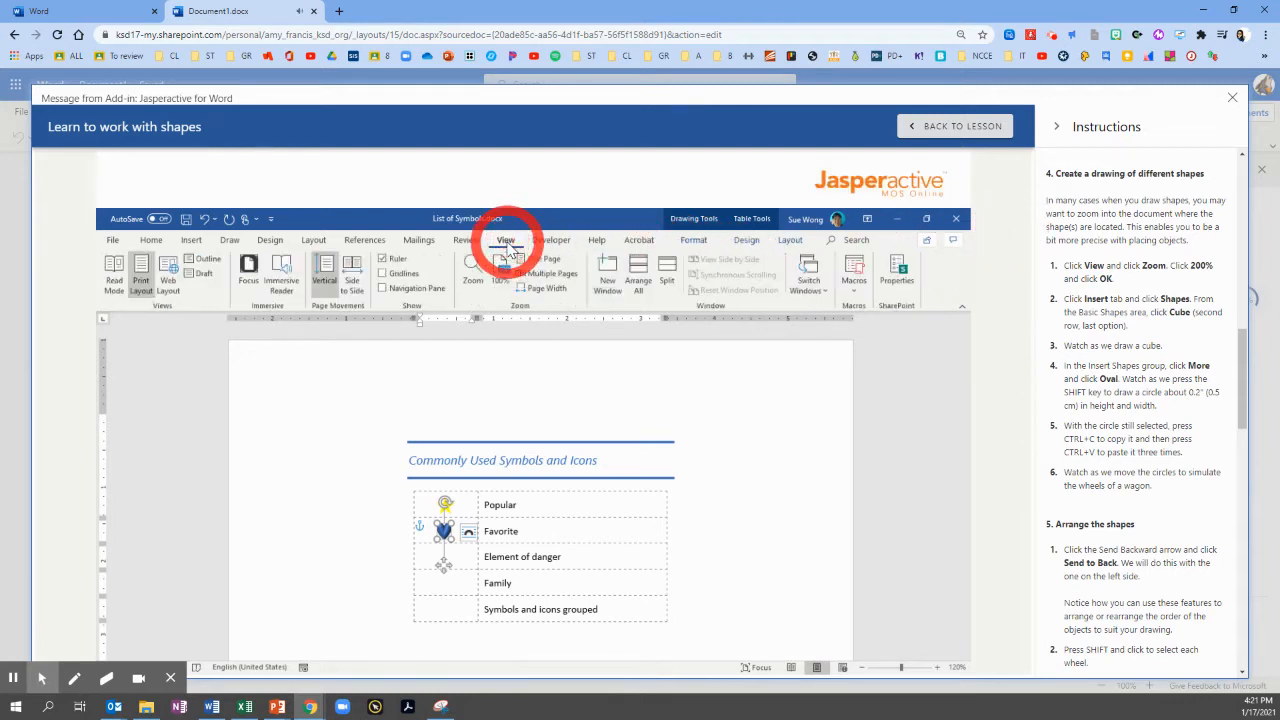
pyautogui.click(476, 272)
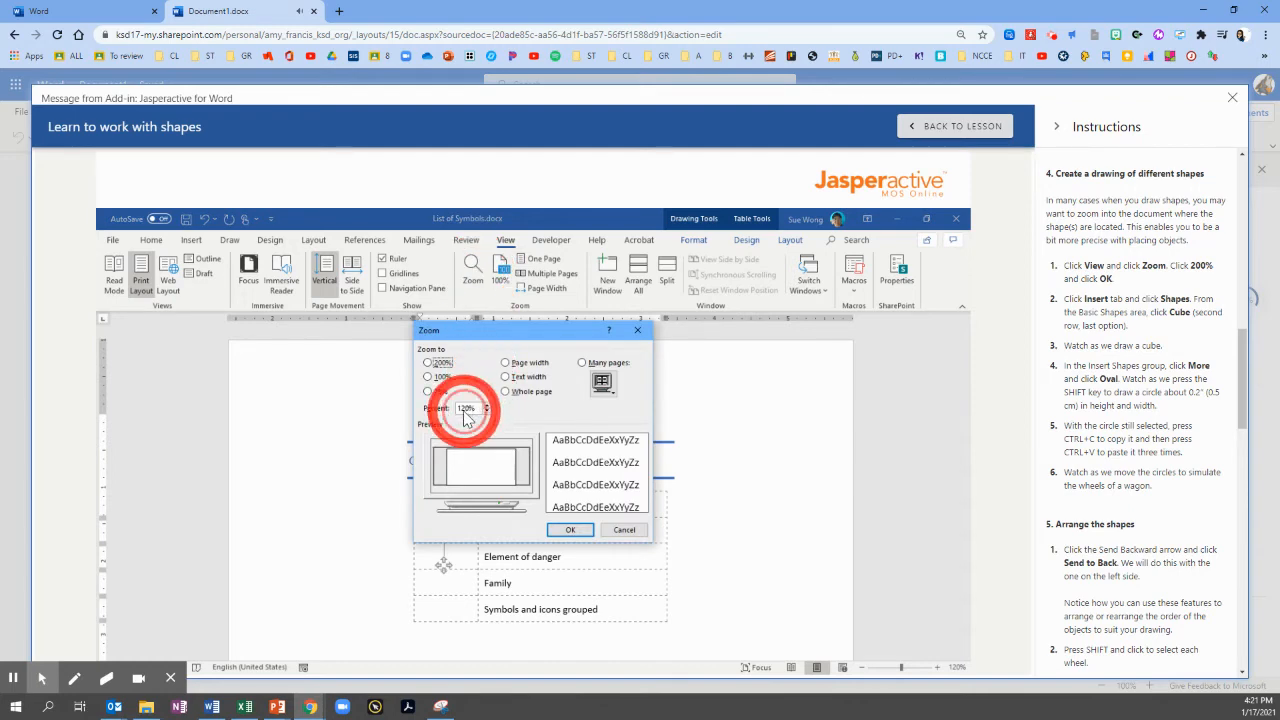
pyautogui.click(428, 364)
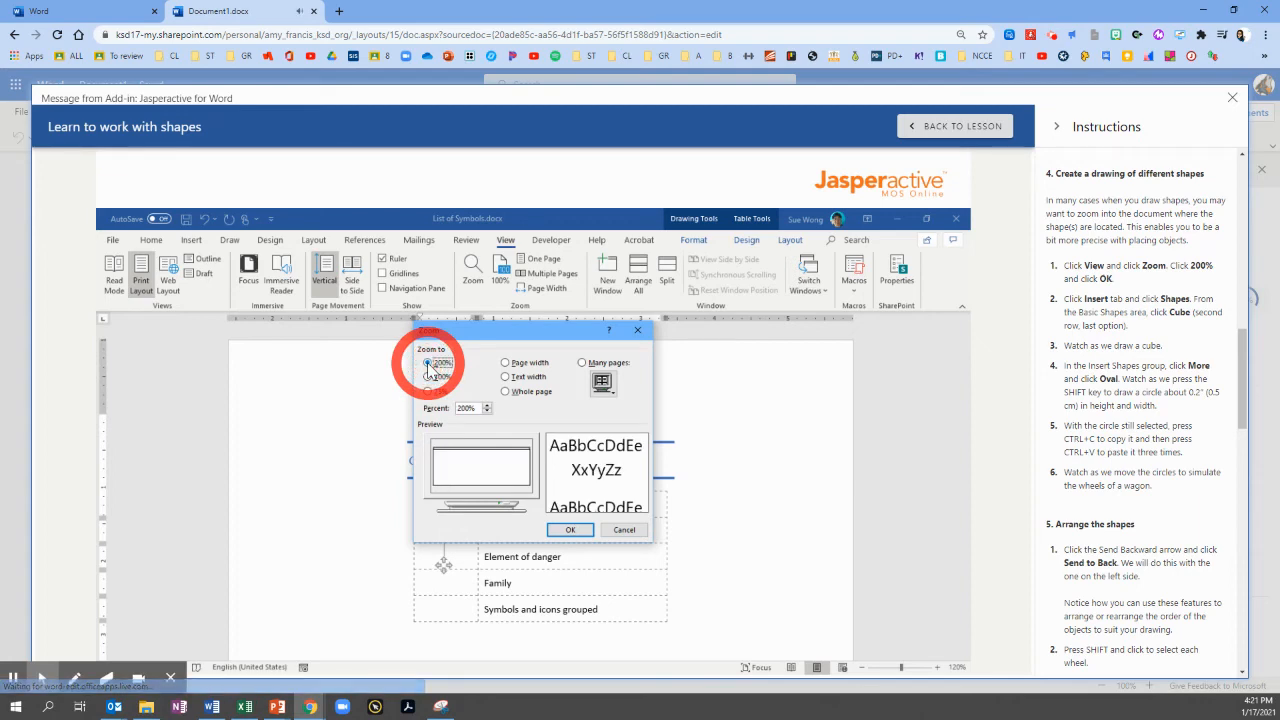
pyautogui.click(566, 531)
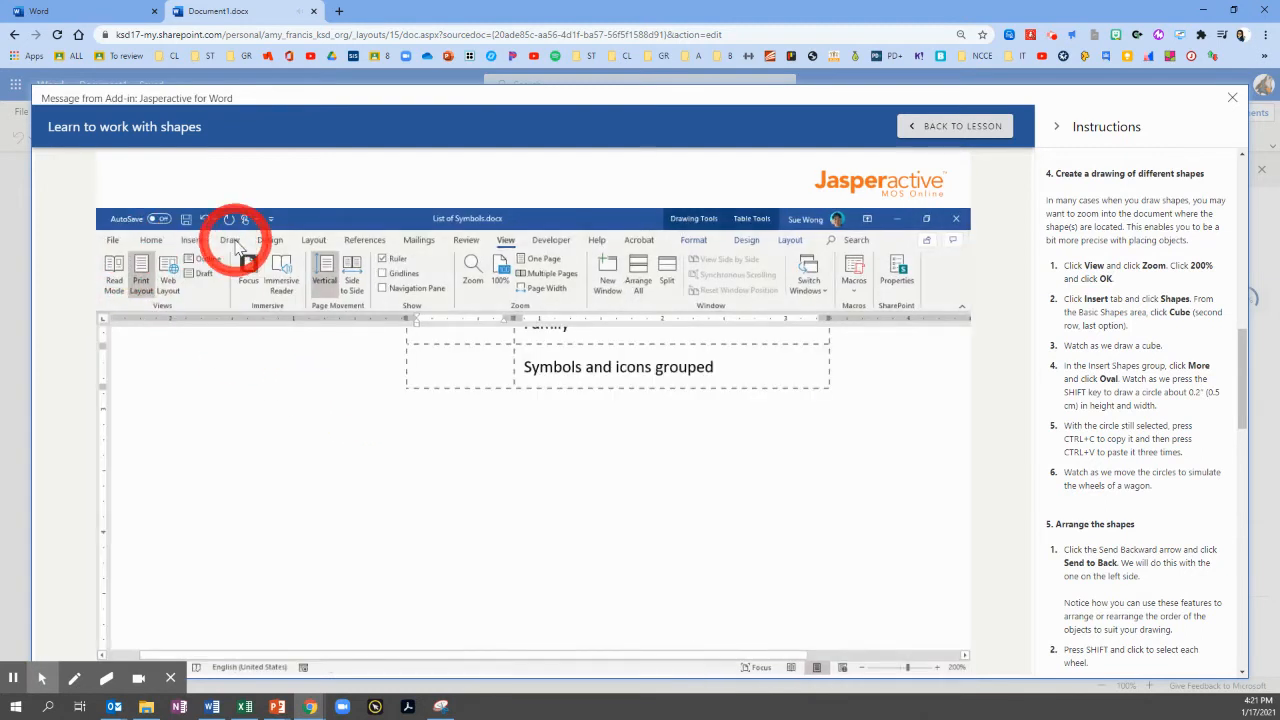
# - Insert a Cube shape below the table as the wagon's body
pyautogui.click(190, 240)
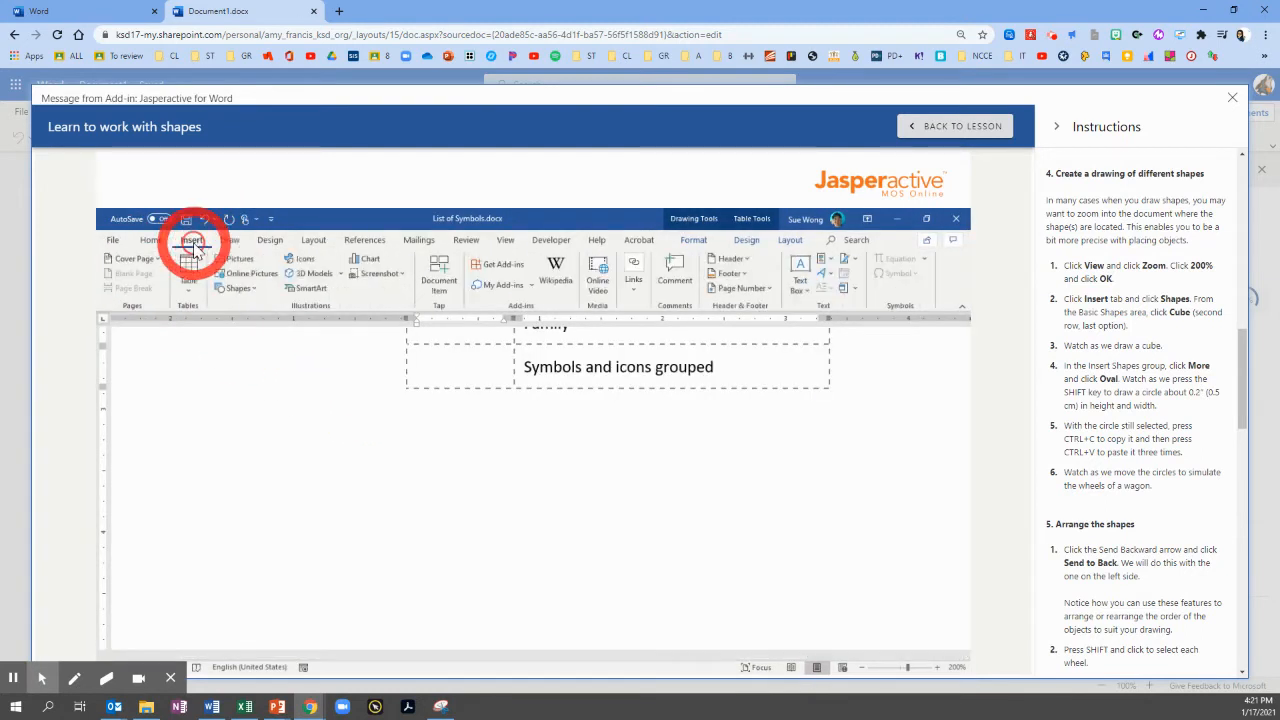
pyautogui.click(230, 292)
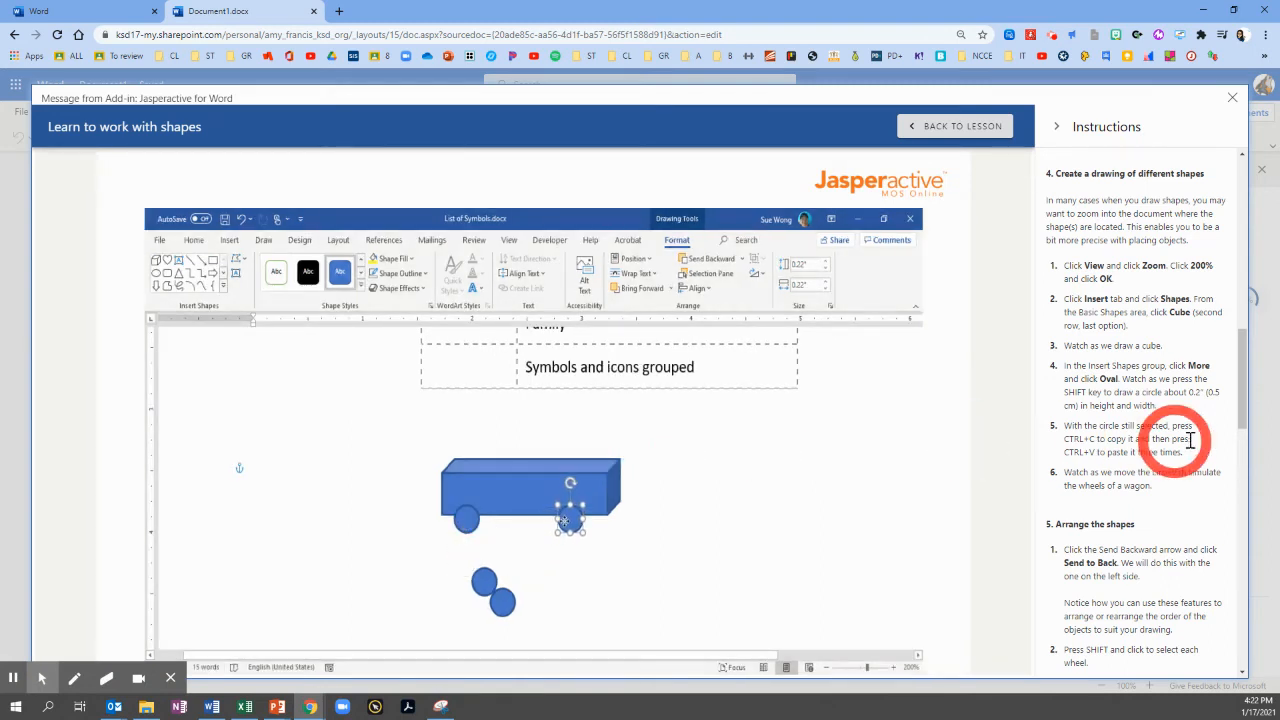
# - Send the wagon's selected rightmost wheel to the back of the drawing
pyautogui.scroll(-2, 1175, 418)
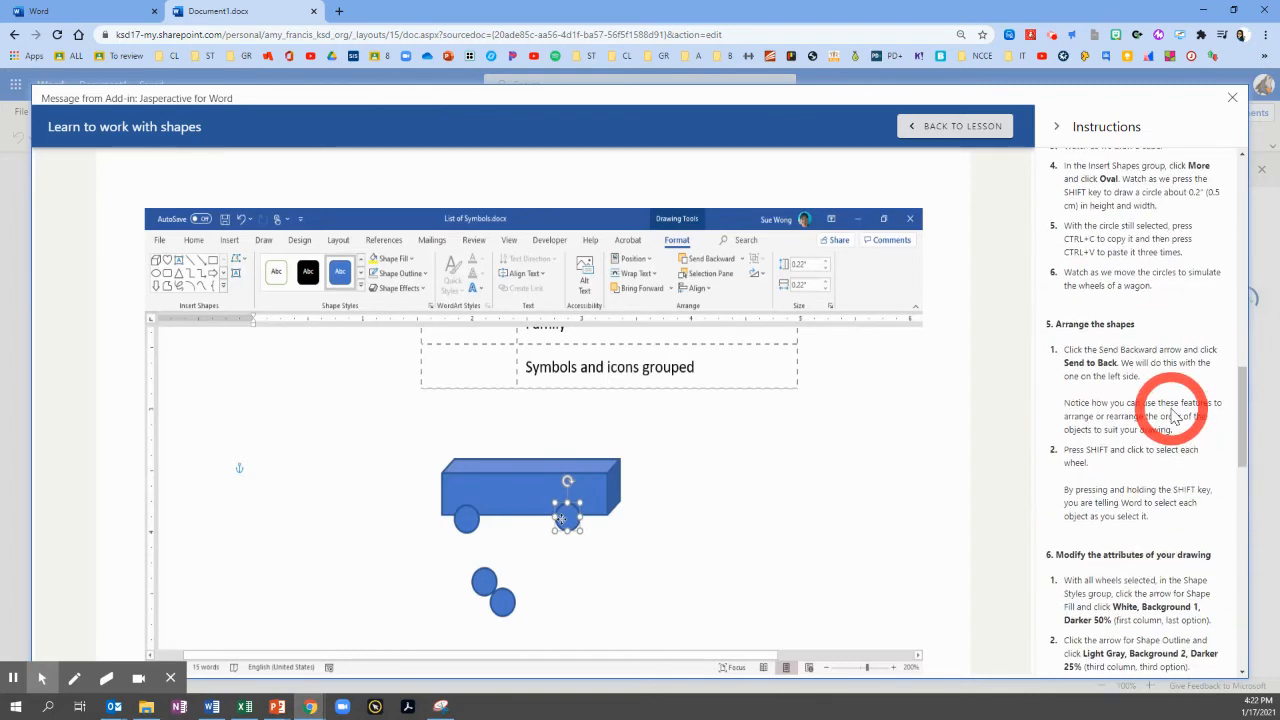
pyautogui.scroll(-2, 1175, 418)
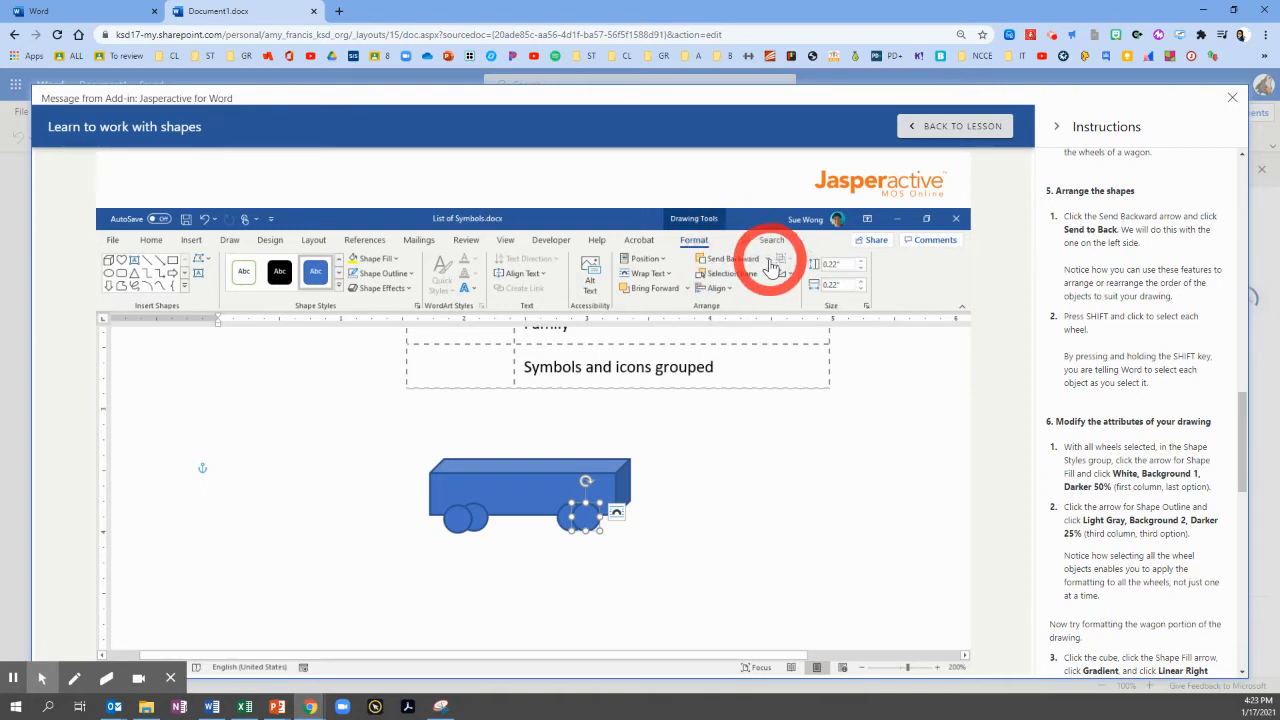
pyautogui.click(767, 258)
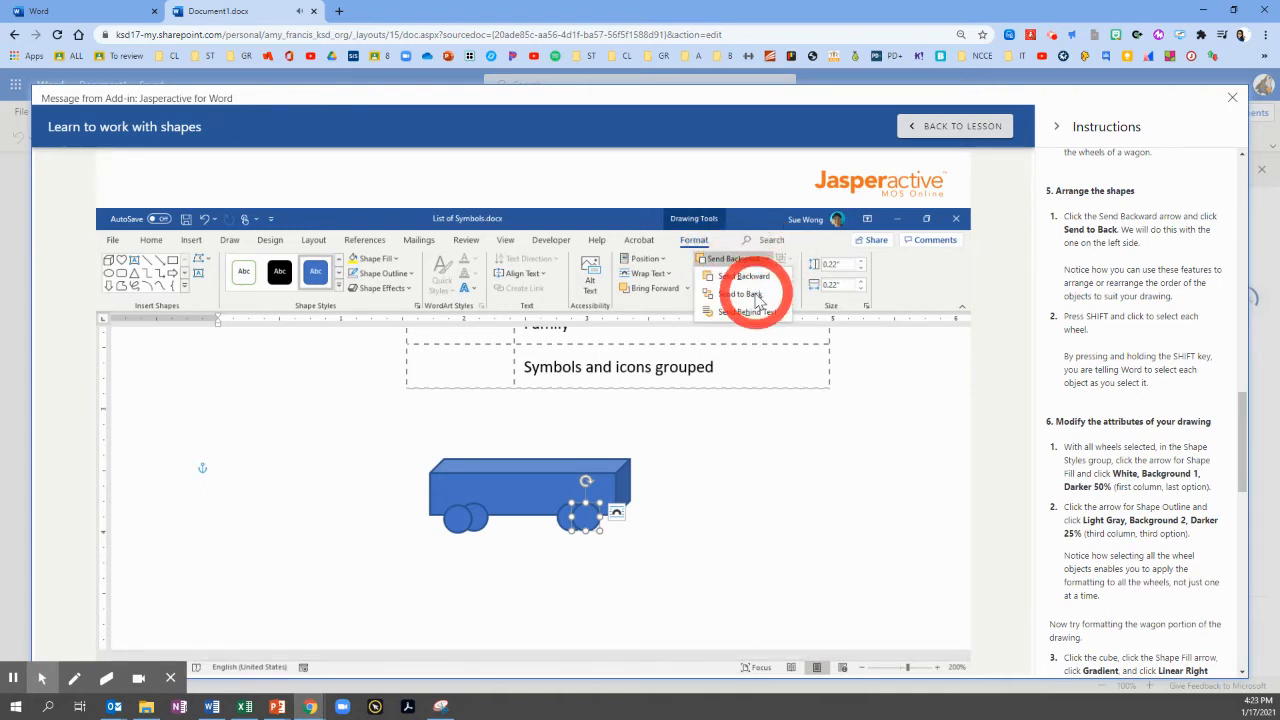
pyautogui.click(713, 301)
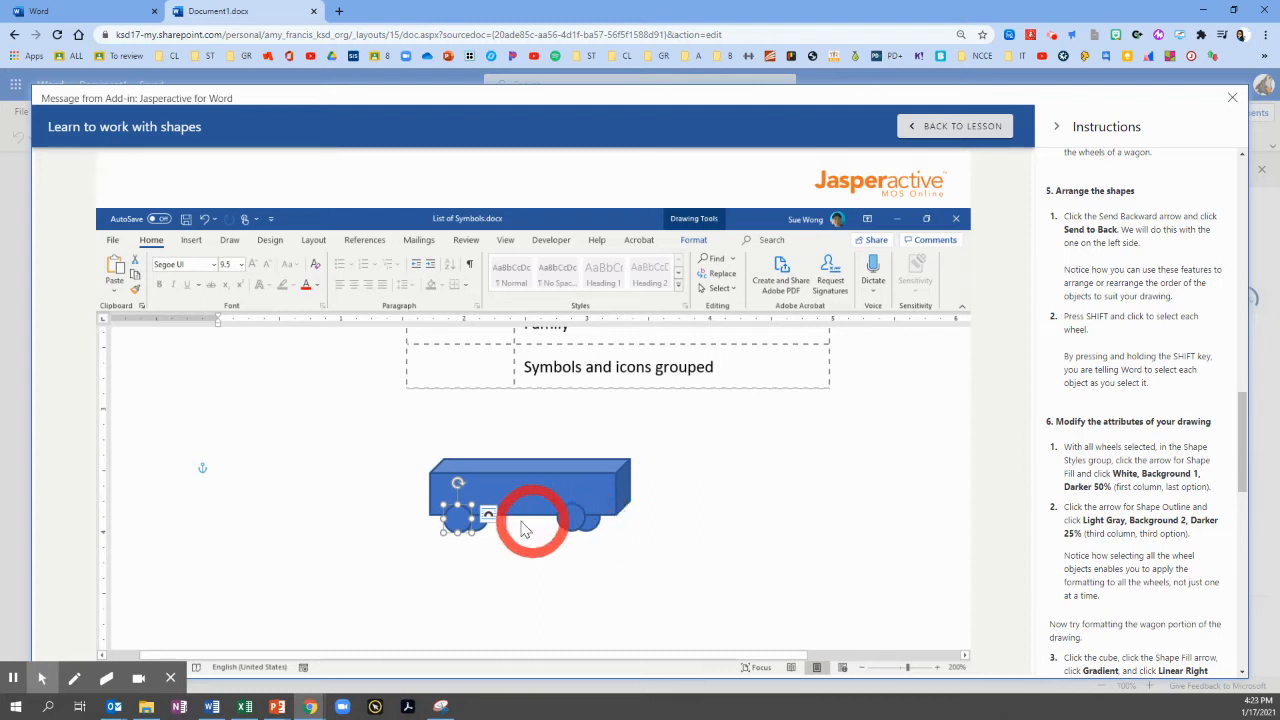
# - Give all four wagon wheels a White, Background 1, Darker 50% fill and a Light Gray, Background 2, Darker 25% outline
pyautogui.keyDown('shift'); pyautogui.click(480, 530); pyautogui.keyUp('shift')
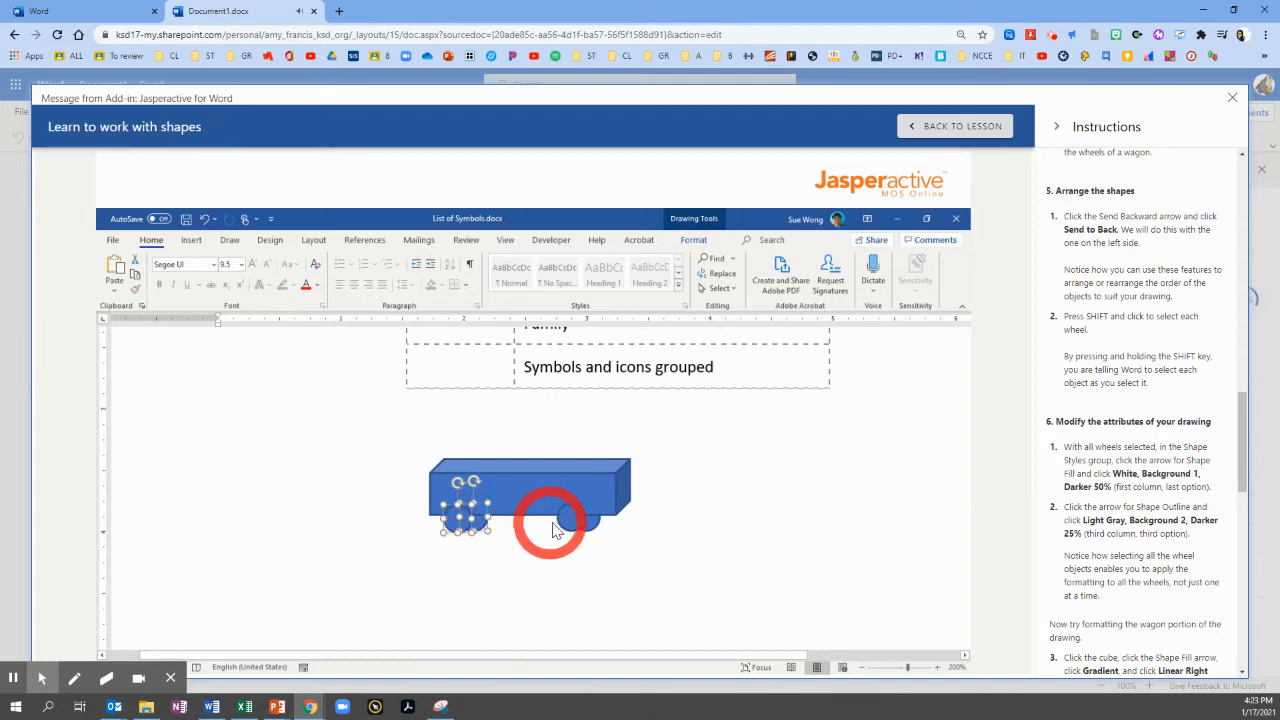
pyautogui.keyDown('shift'); pyautogui.click(590, 528); pyautogui.keyUp('shift')
pyautogui.keyDown('shift'); pyautogui.click(596, 528); pyautogui.keyUp('shift')
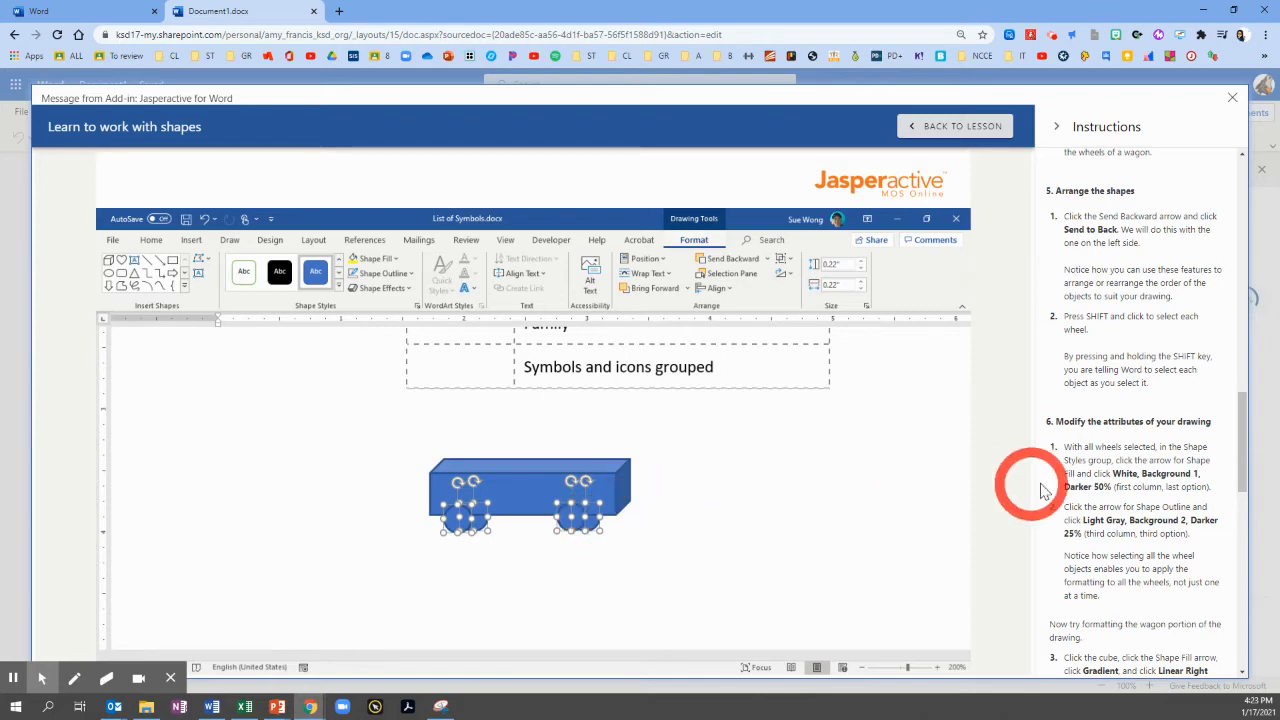
pyautogui.scroll(-3, 1140, 470)
pyautogui.scroll(-1, 1143, 467)
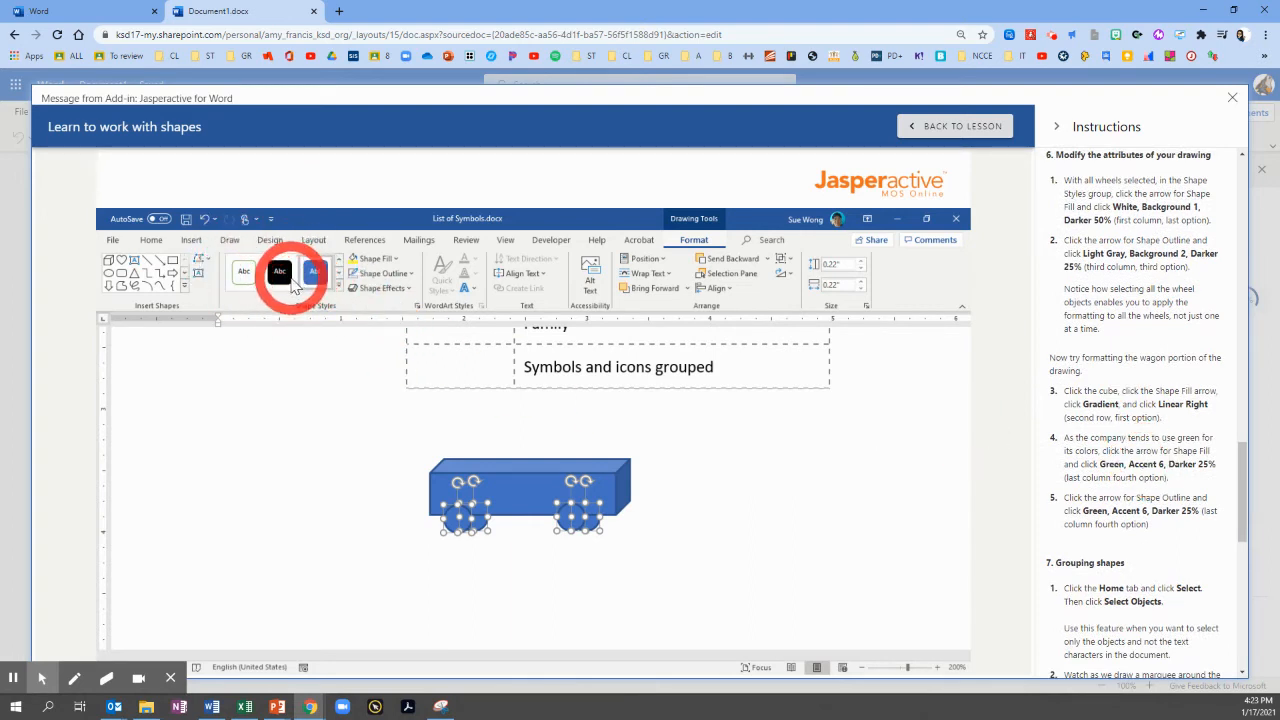
pyautogui.click(397, 260)
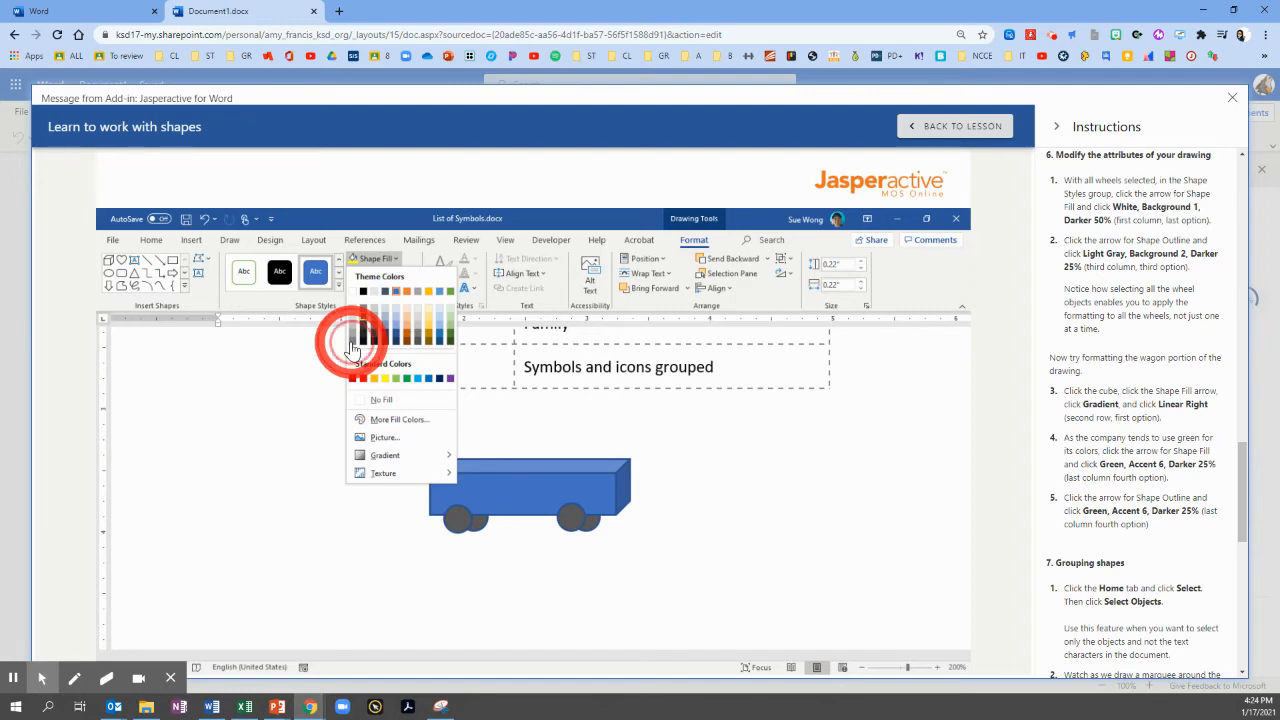
pyautogui.click(351, 344)
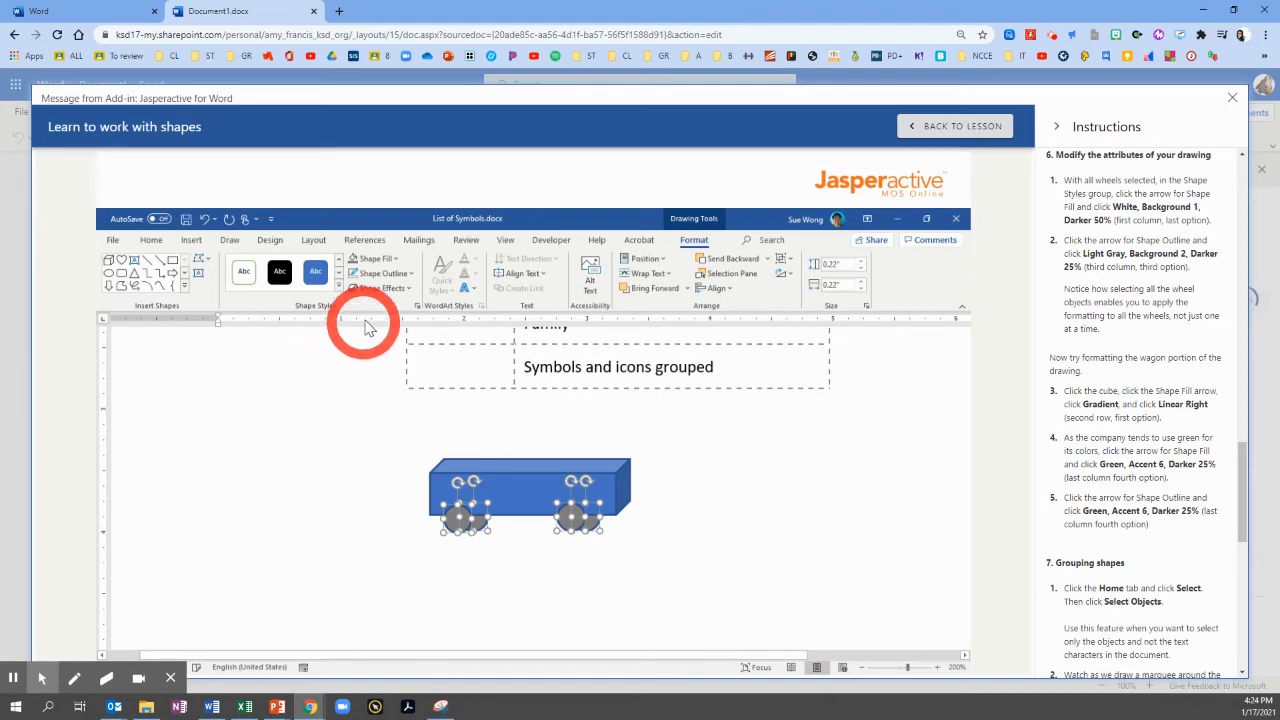
pyautogui.click(411, 277)
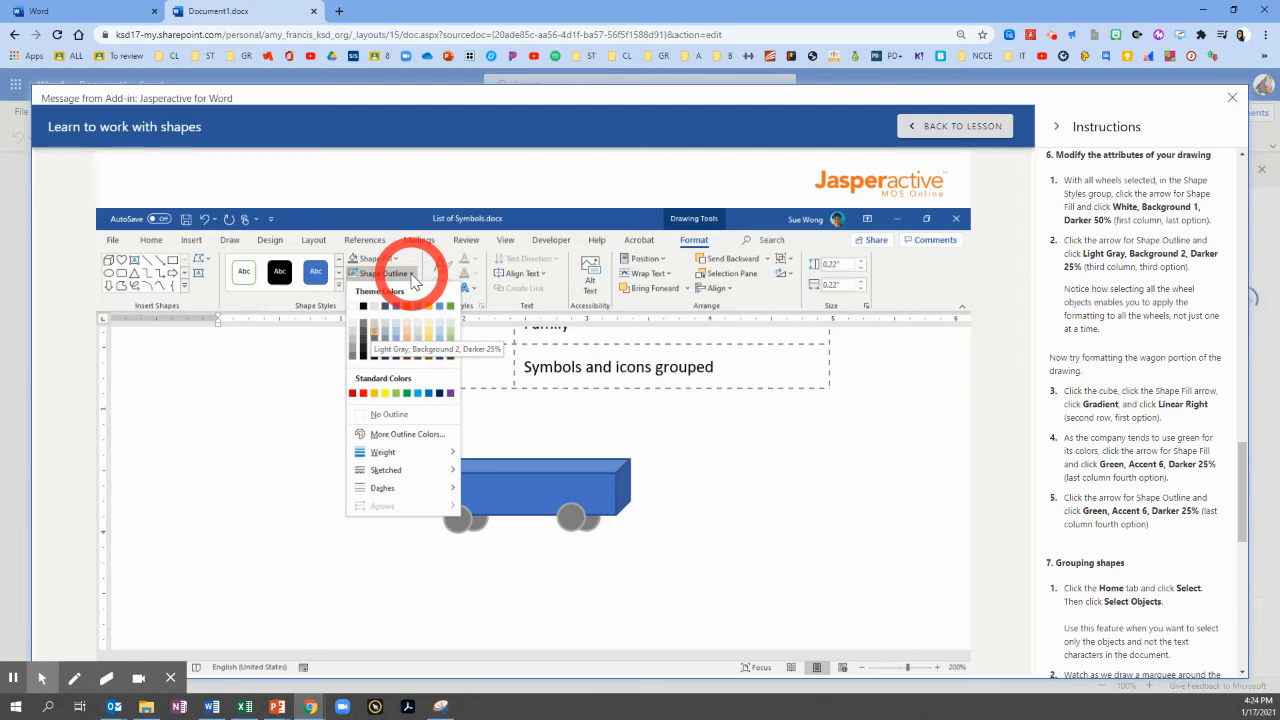
pyautogui.click(375, 343)
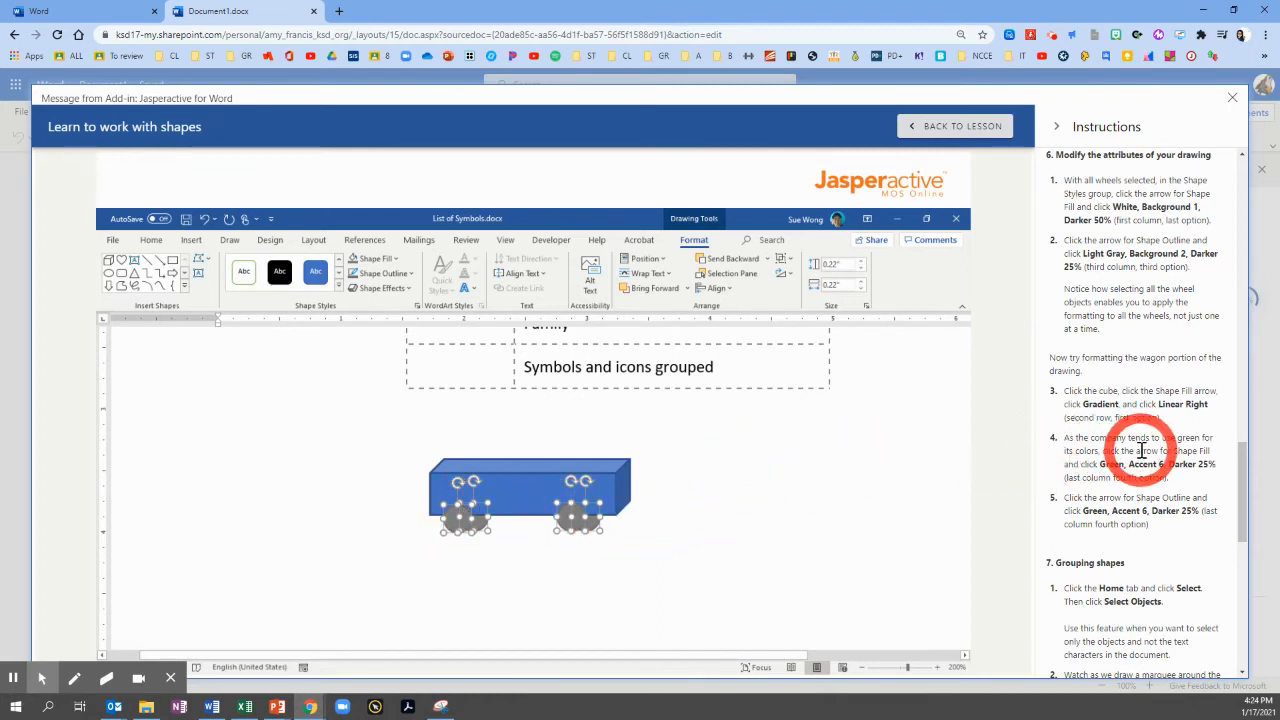
# - Apply the Linear Right light-variation gradient fill to the wagon's cube
pyautogui.click(518, 472)
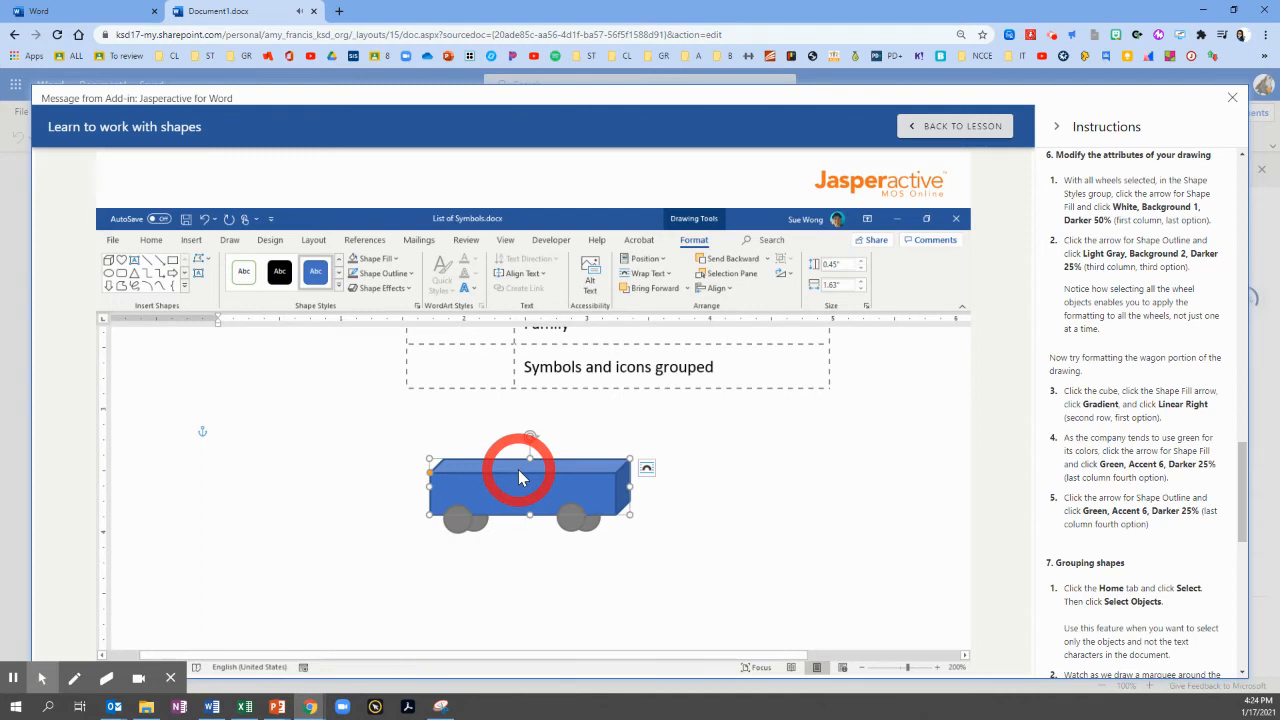
pyautogui.click(391, 260)
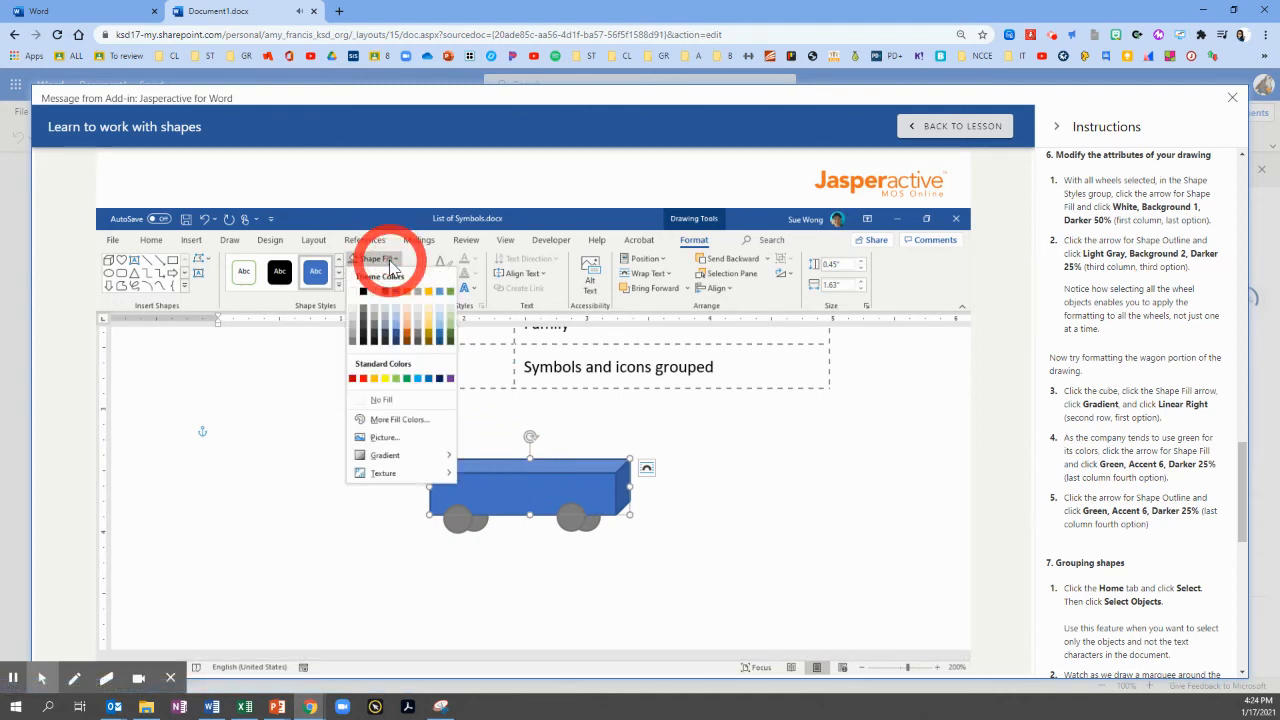
pyautogui.click(403, 459)
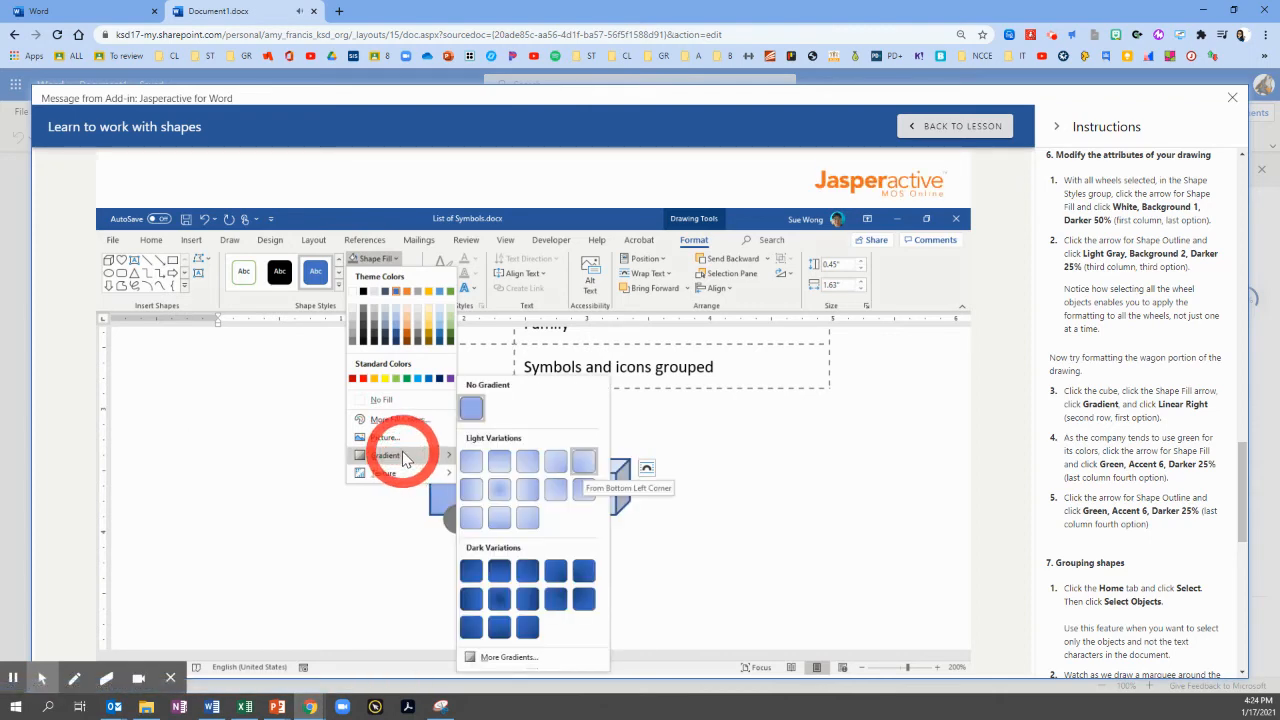
pyautogui.click(471, 490)
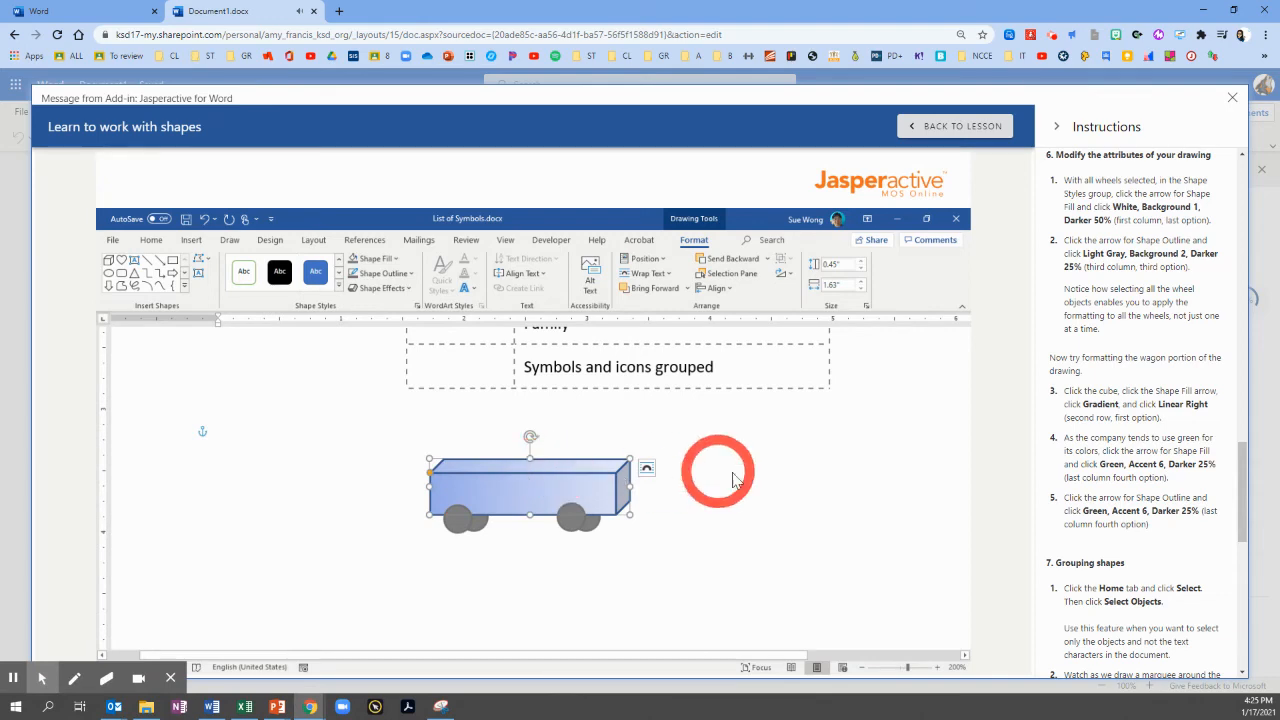
# - Set both the cube's fill and its outline to Green, Accent 6, Darker 25%
pyautogui.scroll(-3, 1120, 500)
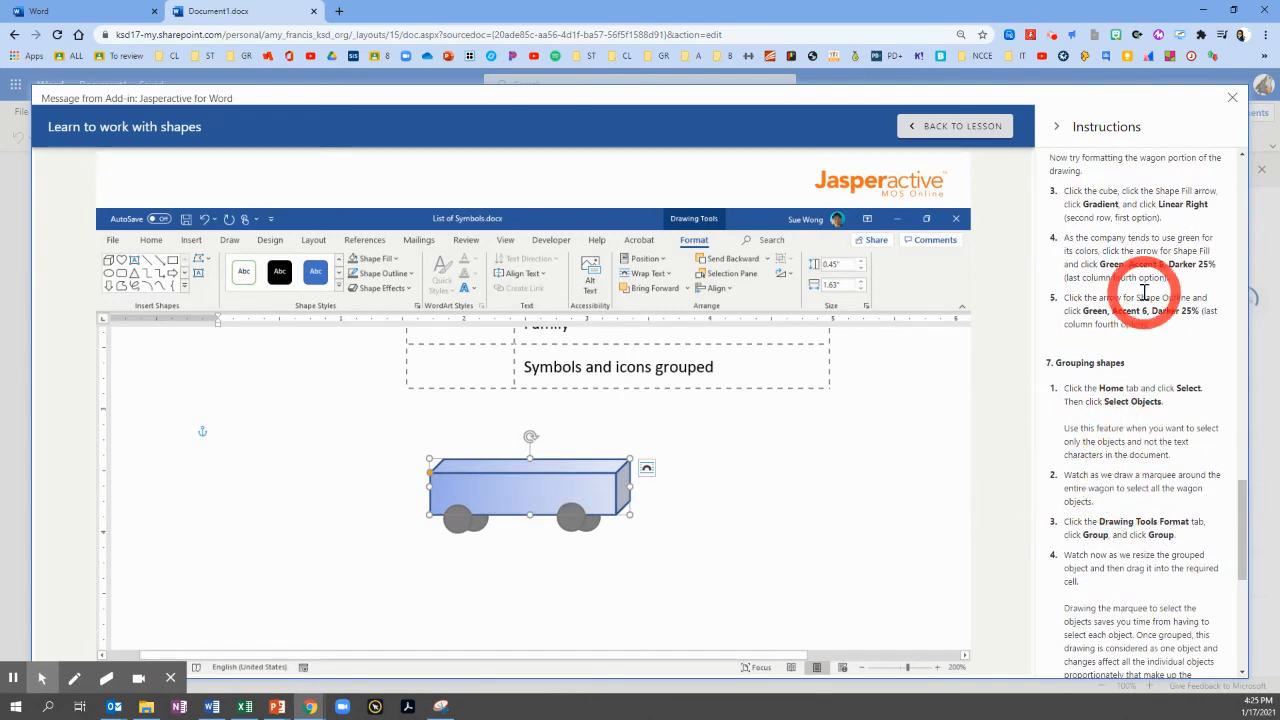
pyautogui.click(392, 266)
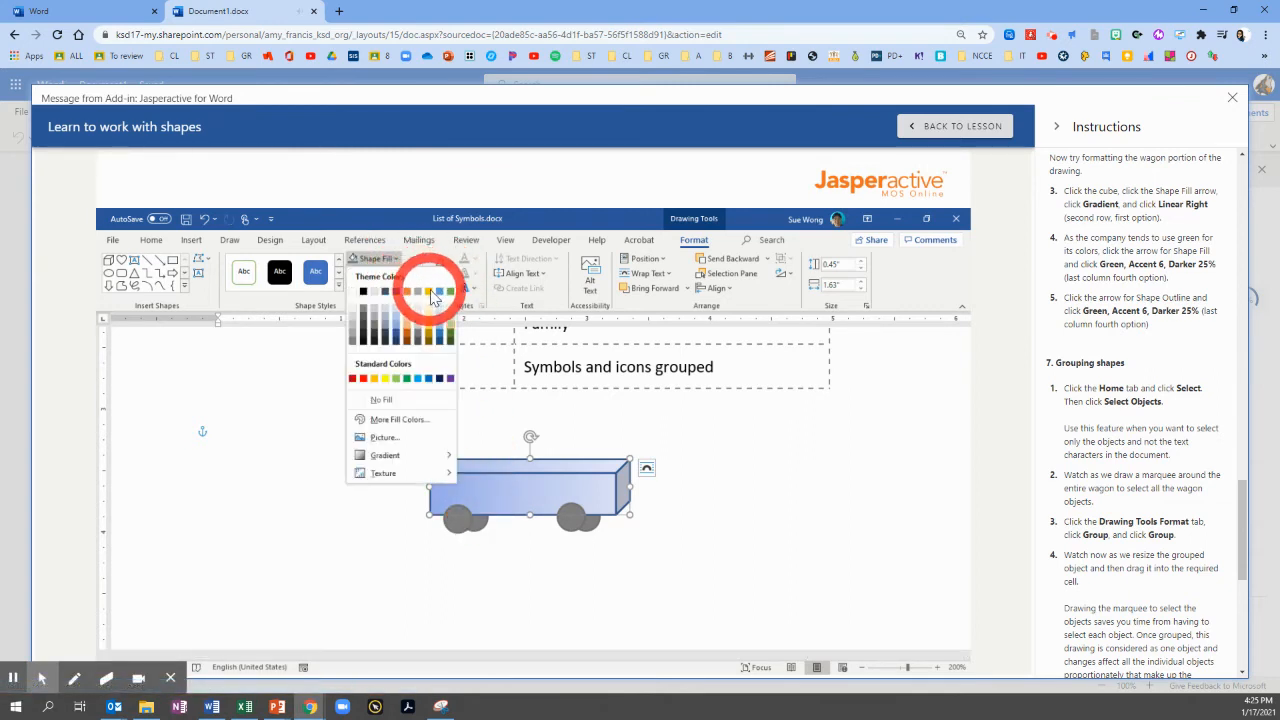
pyautogui.click(451, 338)
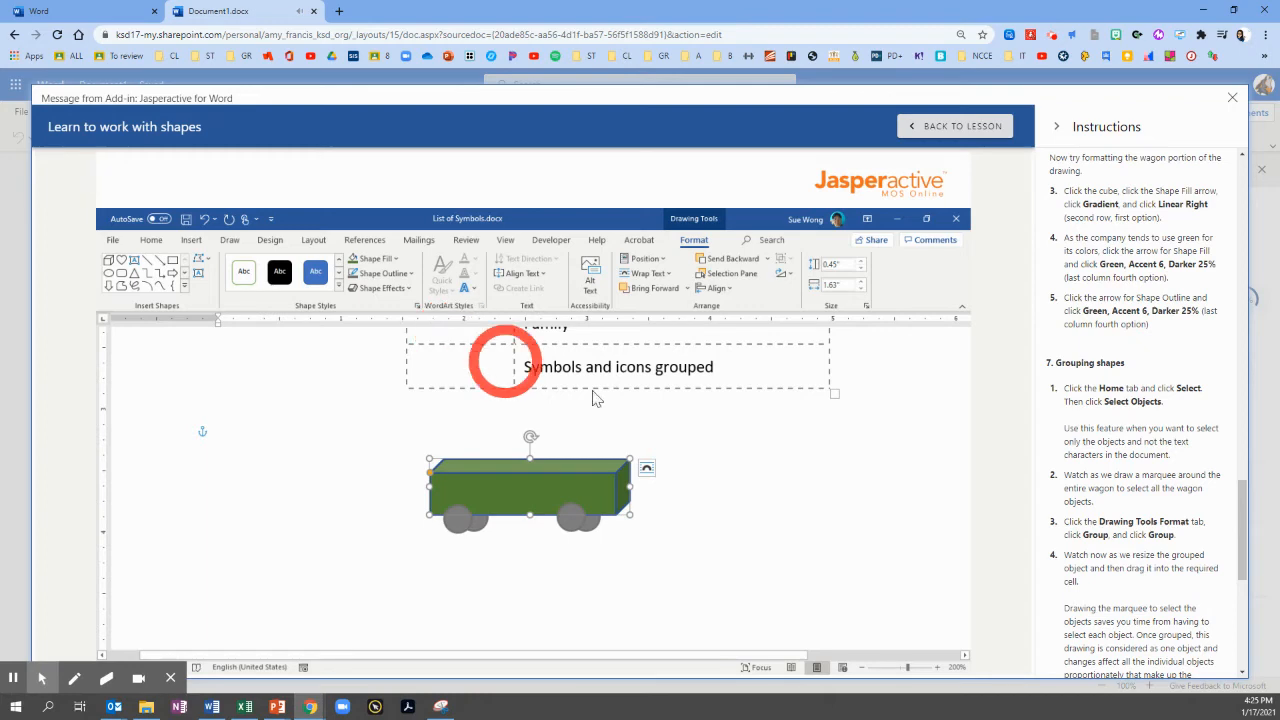
pyautogui.scroll(-2, 1140, 462)
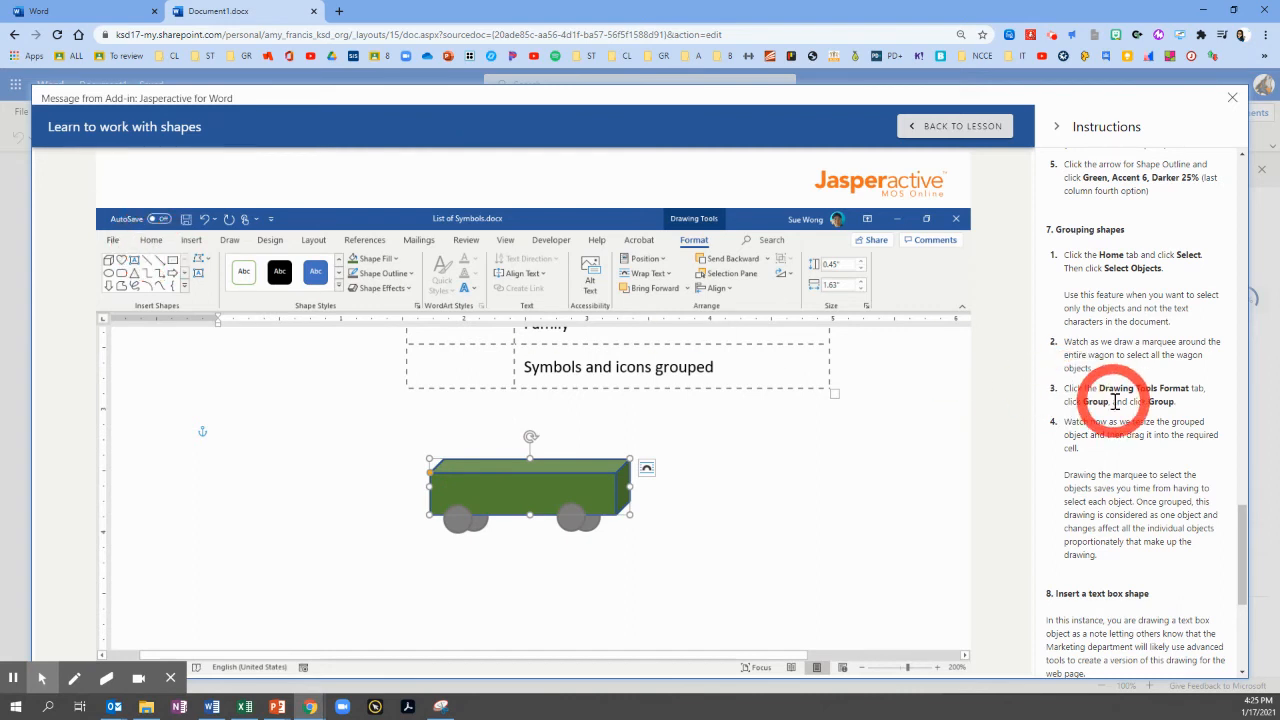
pyautogui.scroll(1, 1100, 400)
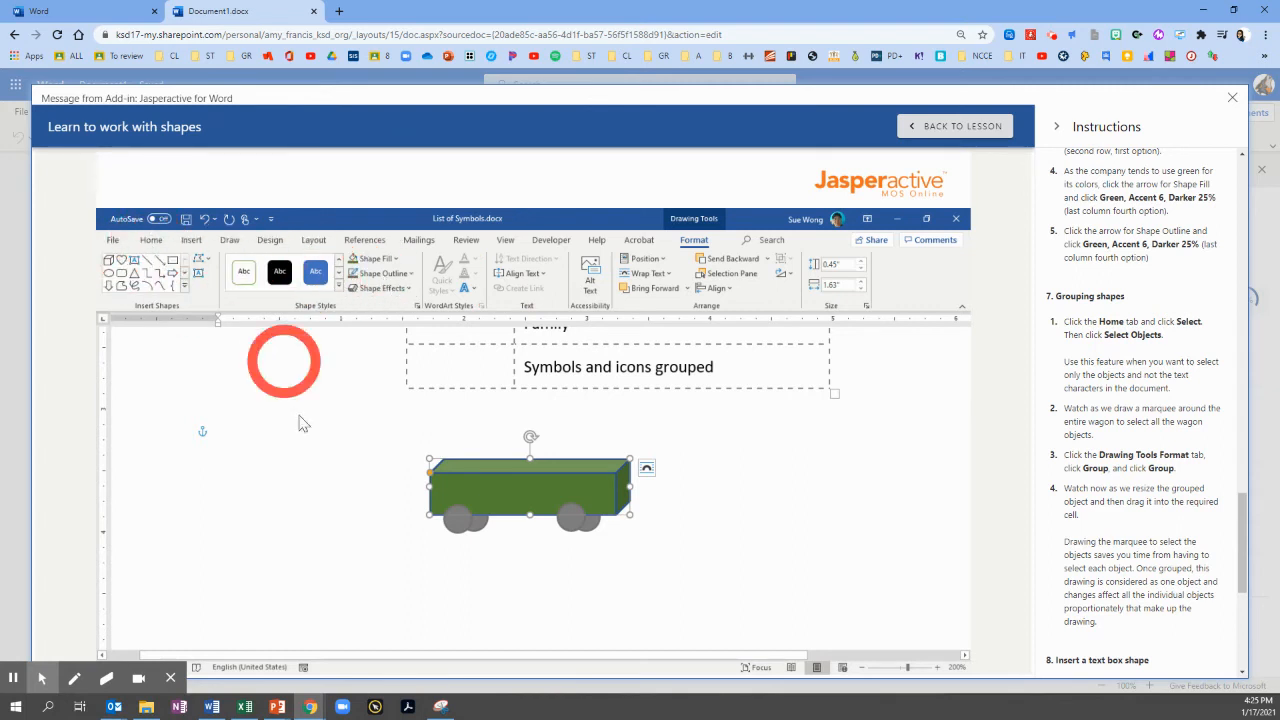
pyautogui.click(377, 284)
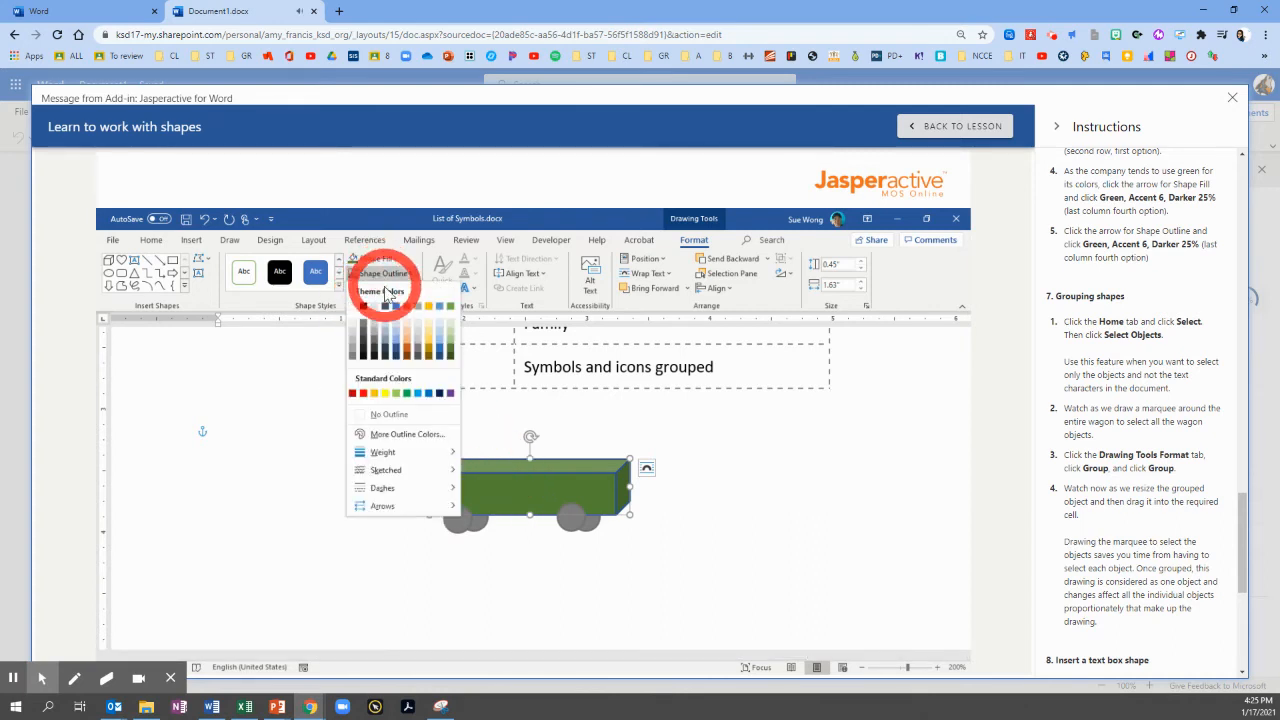
pyautogui.click(449, 357)
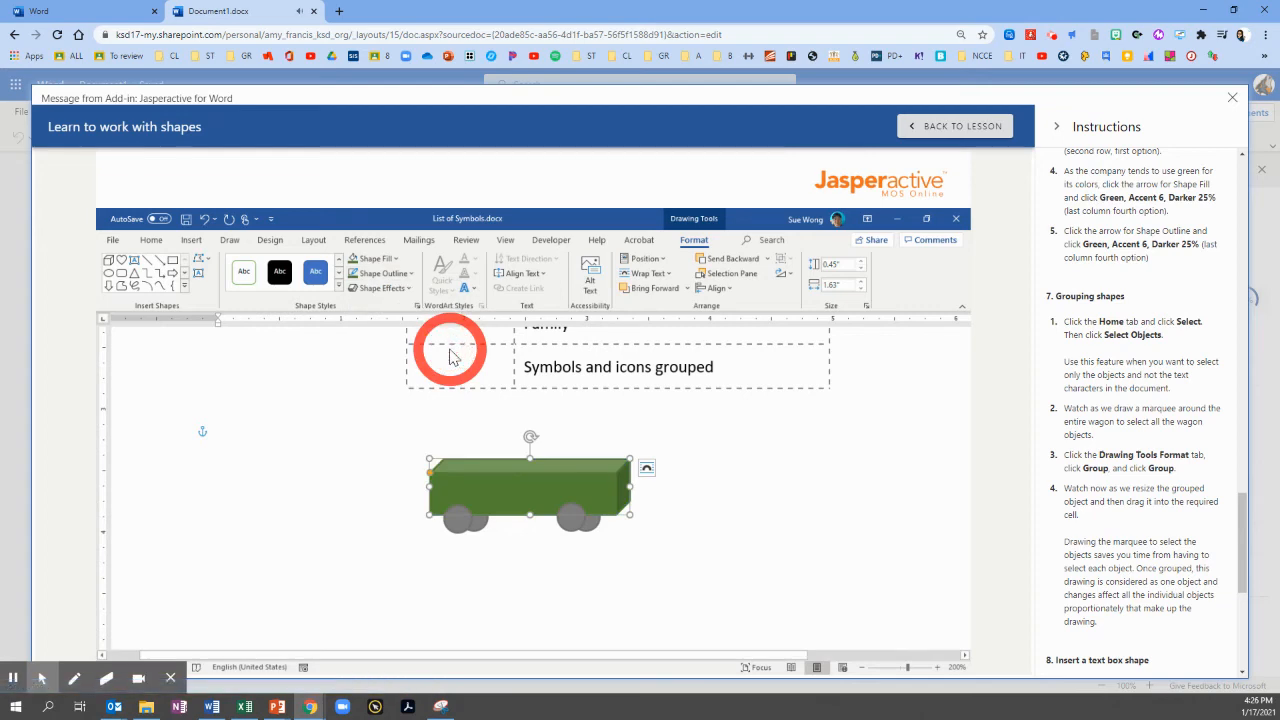
# - Turn on Select Objects for selecting the wagon's cube and wheels
pyautogui.click(153, 241)
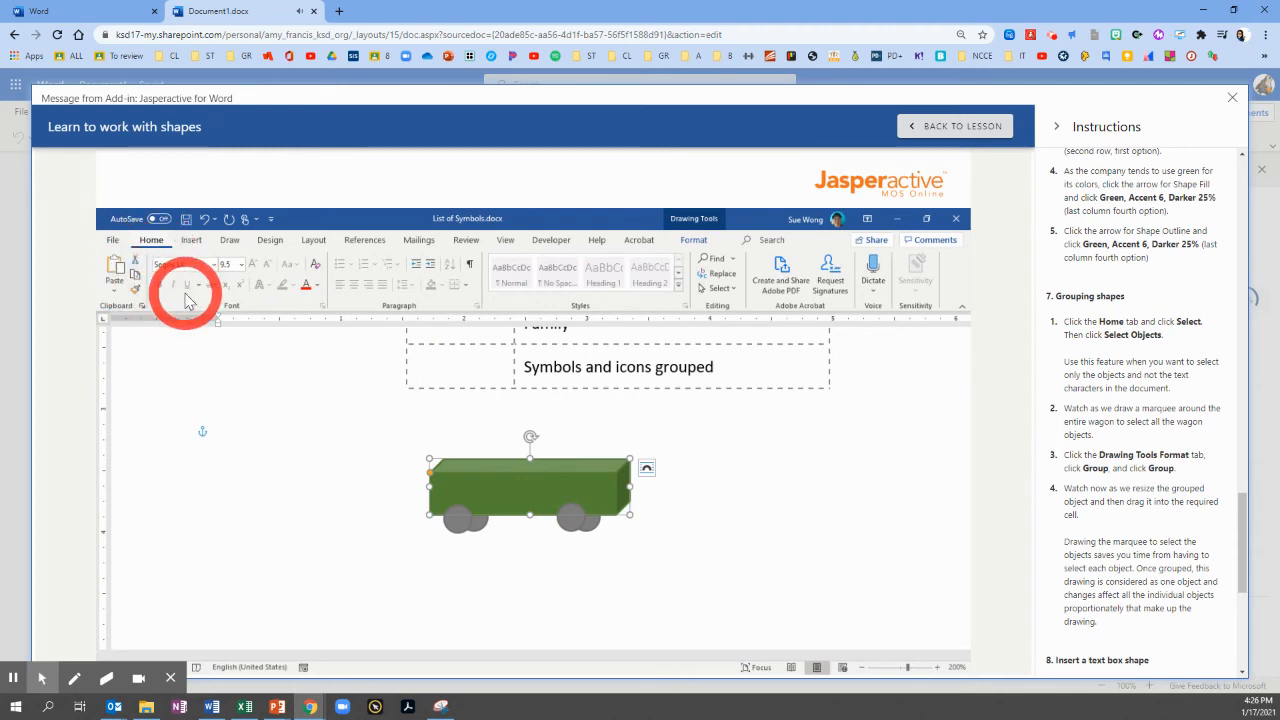
pyautogui.click(736, 292)
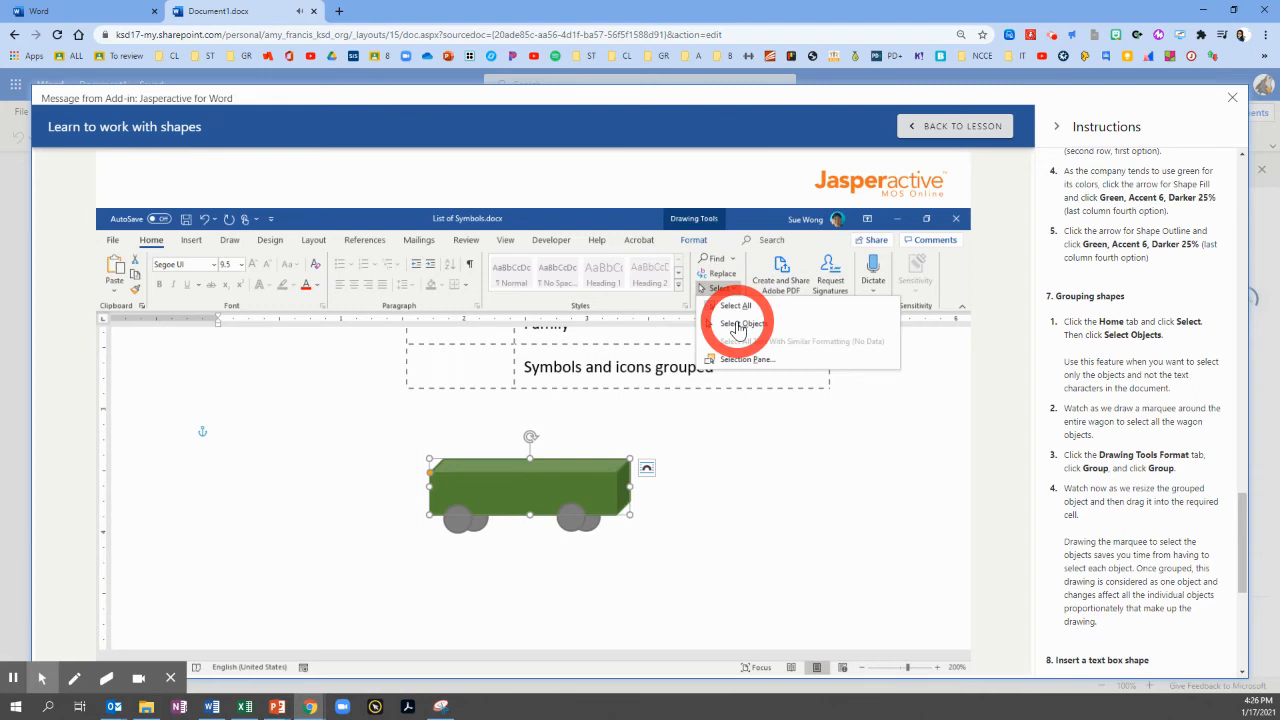
pyautogui.click(738, 326)
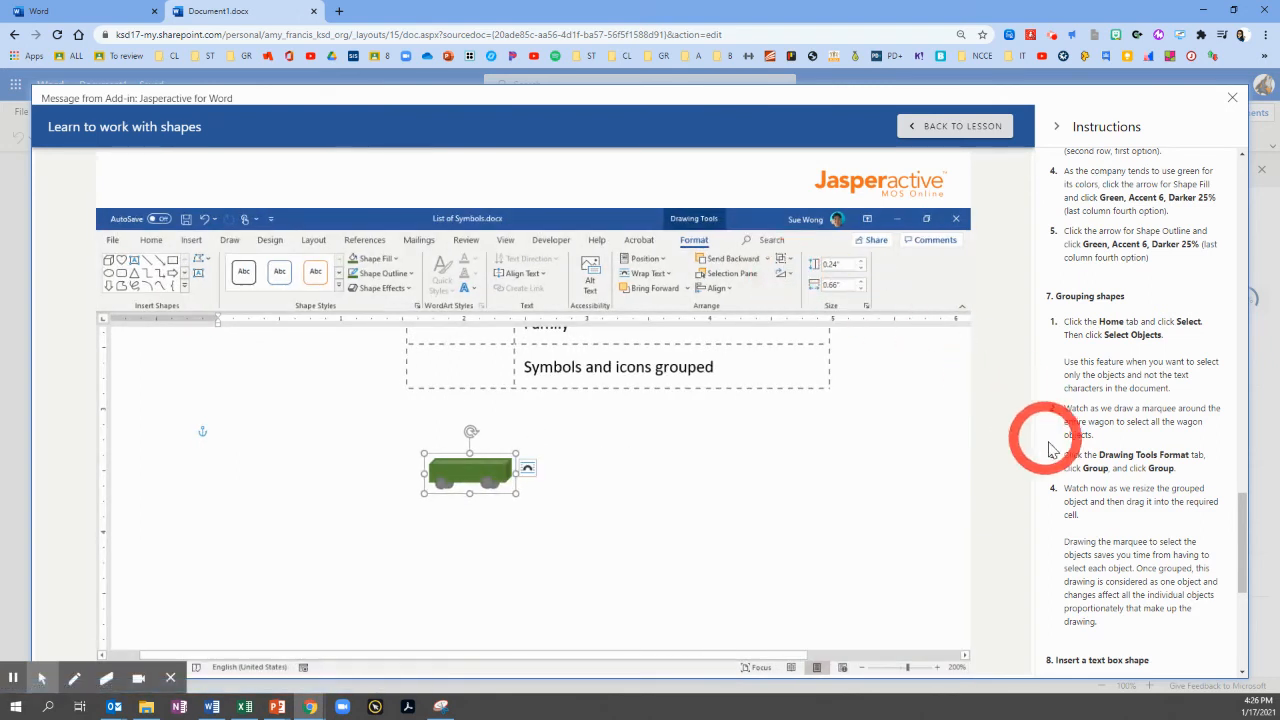
# - Draw a text box about 1.55" wide and 0.34" high beside the wagon's cell and enter "Marketing is updating" in it
pyautogui.scroll(-4, 1160, 425)
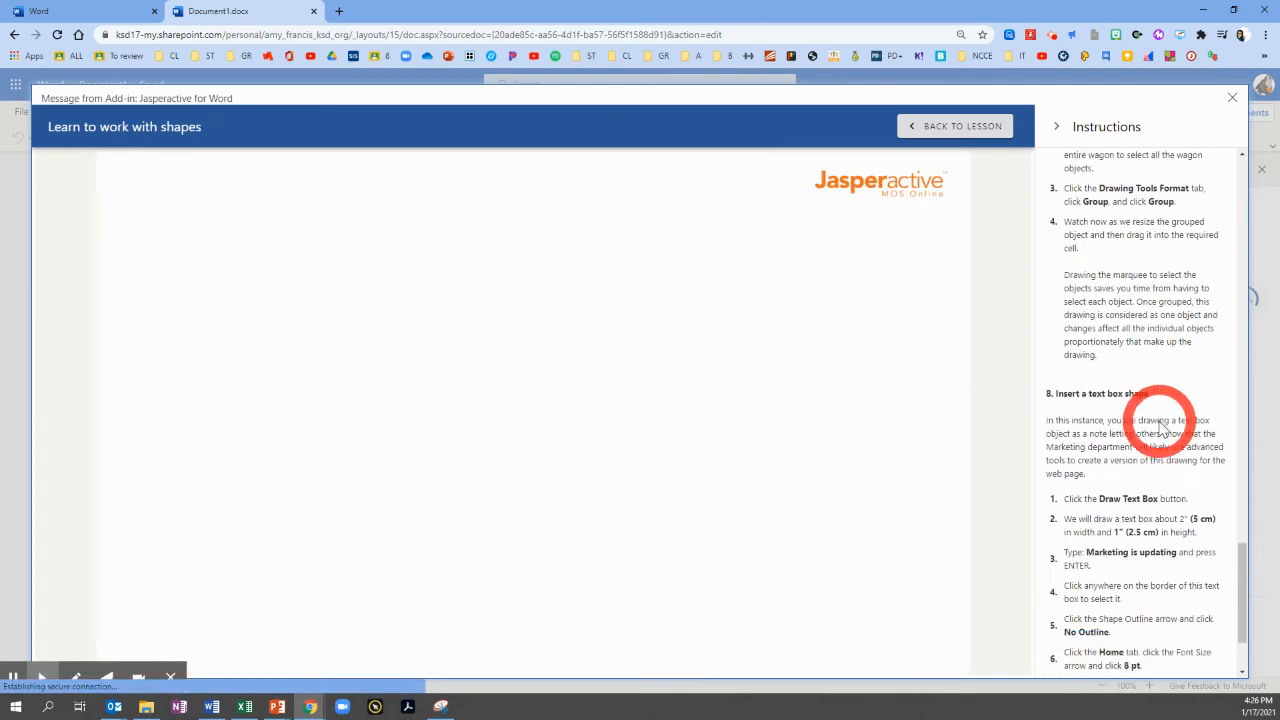
pyautogui.scroll(-2, 1163, 422)
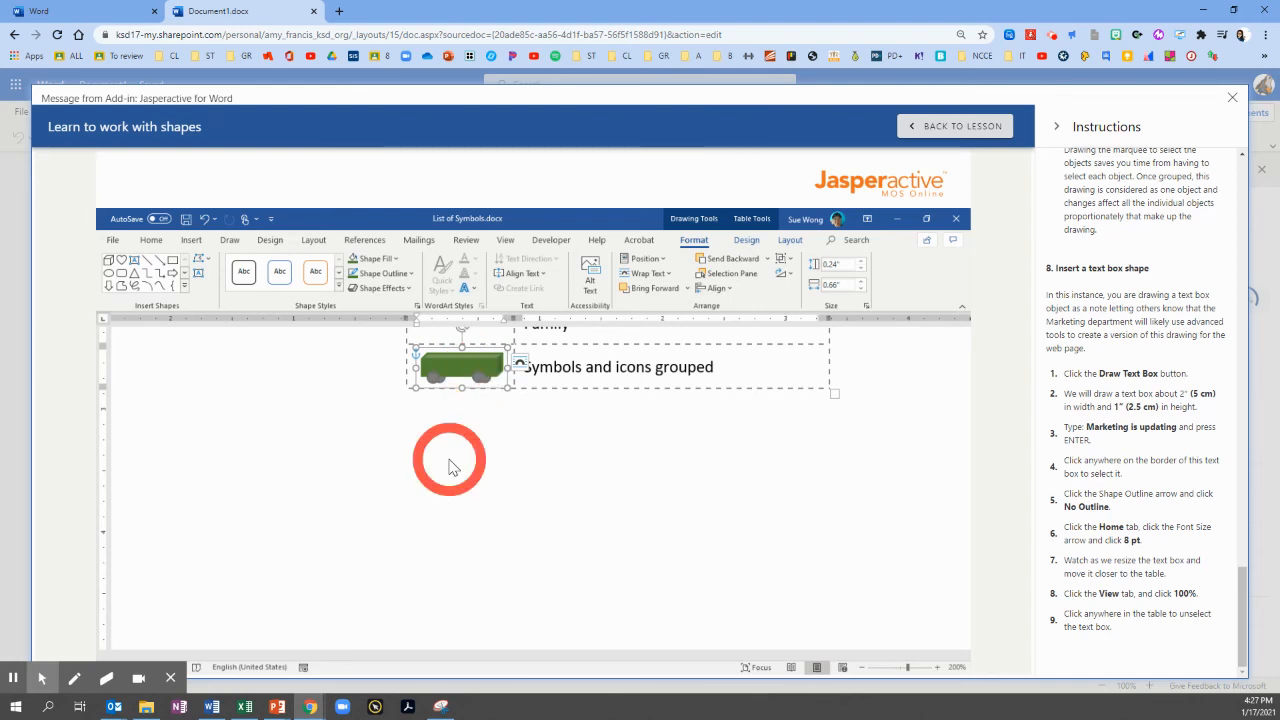
pyautogui.click(199, 281)
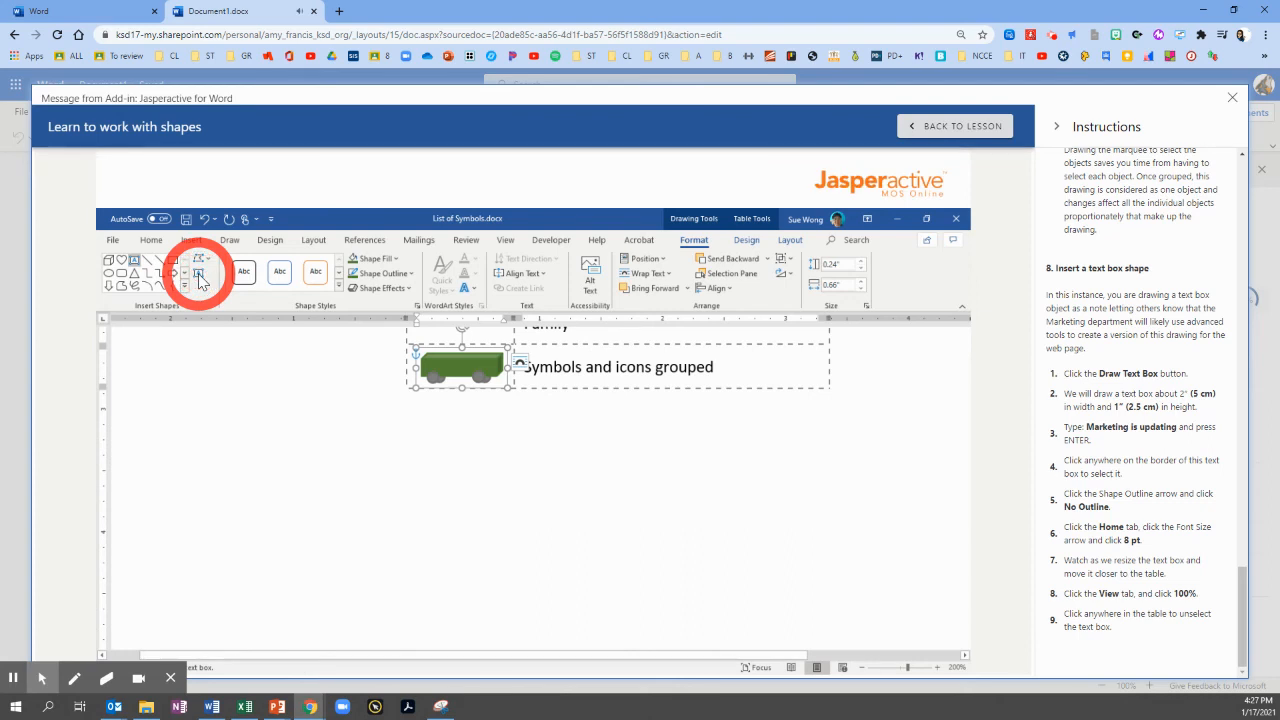
pyautogui.moveTo(263, 441); pyautogui.dragTo(432, 481)
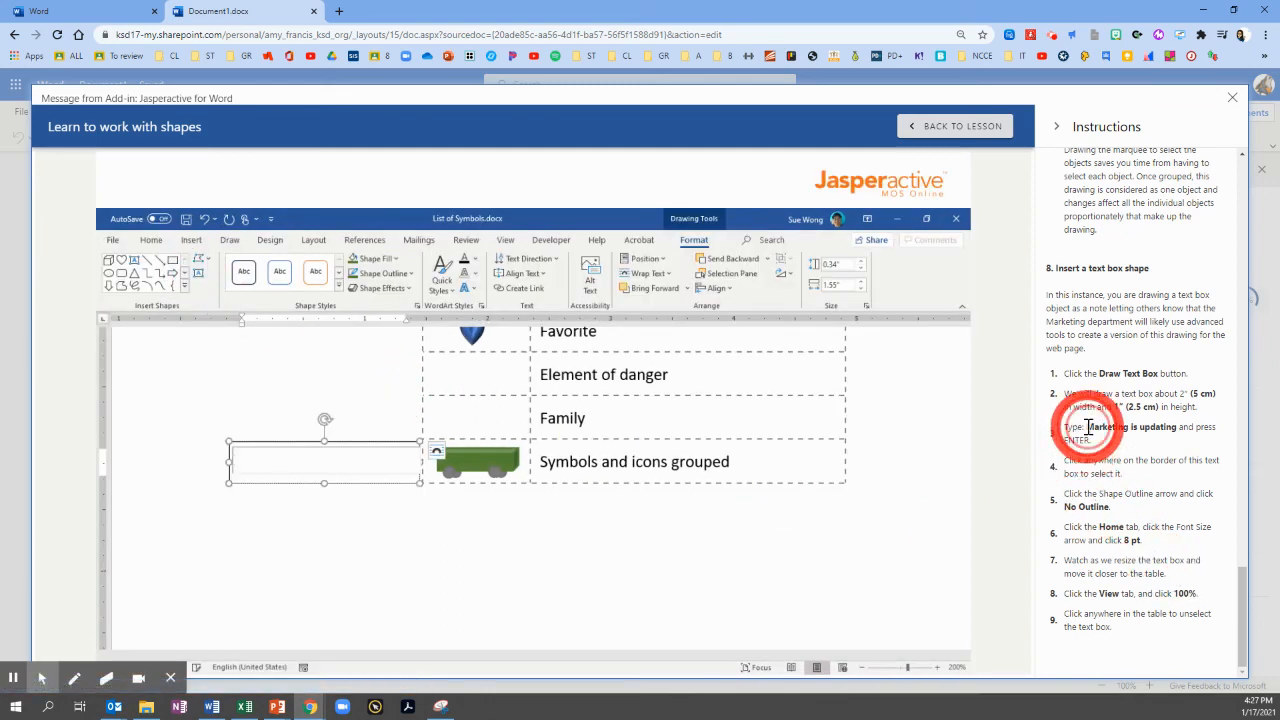
pyautogui.moveTo(1086, 427); pyautogui.dragTo(360, 466)
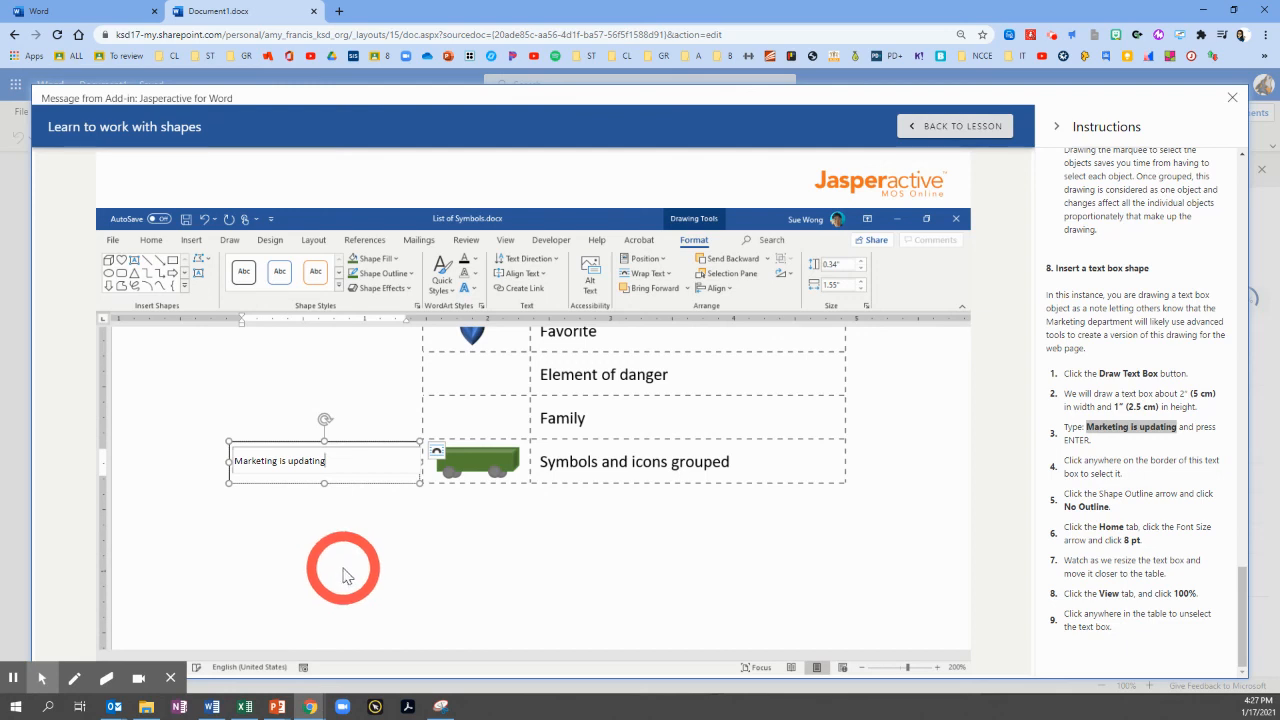
pyautogui.press('Return')
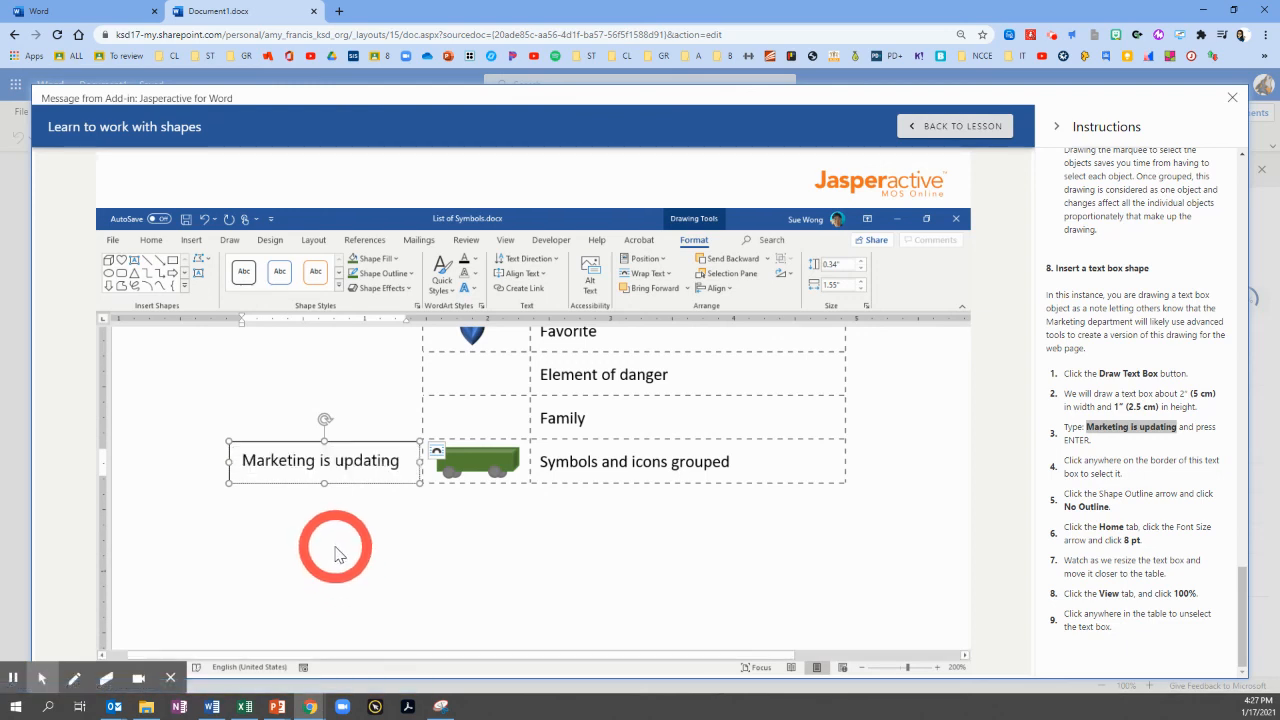
# - Select the "Marketing is updating" text box and remove its outline
pyautogui.click(346, 447)
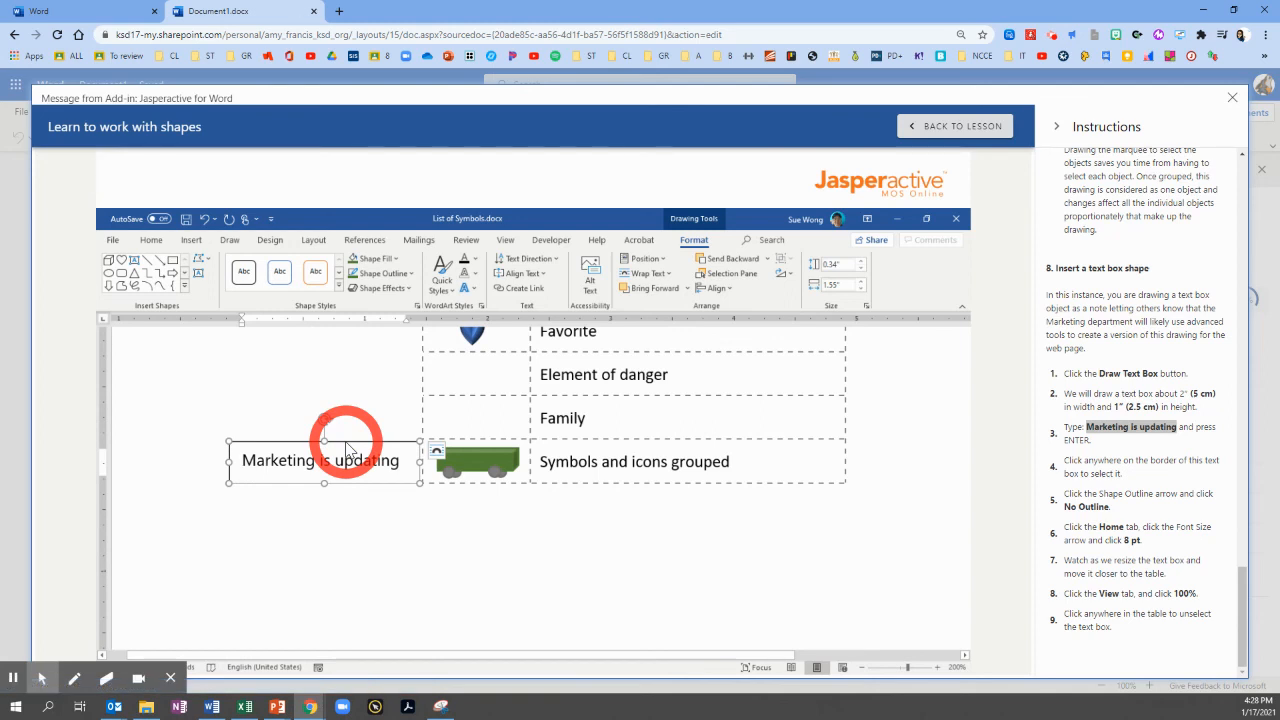
pyautogui.click(380, 274)
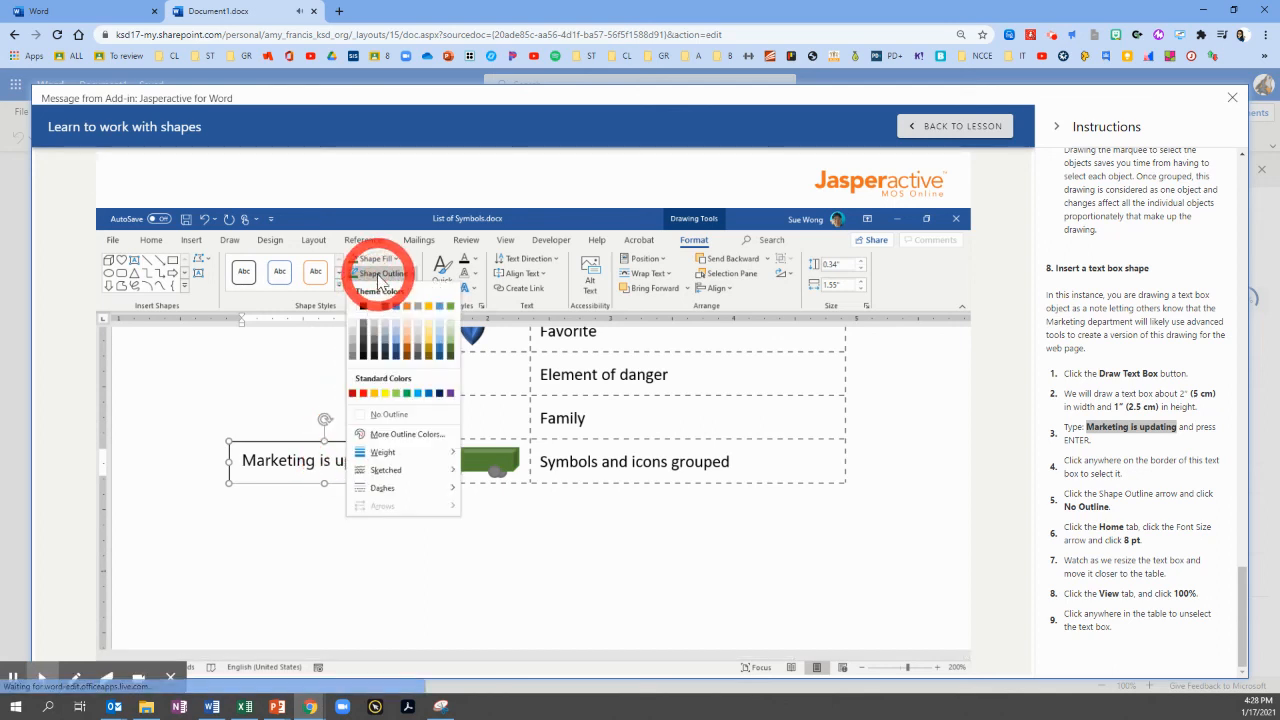
pyautogui.click(383, 418)
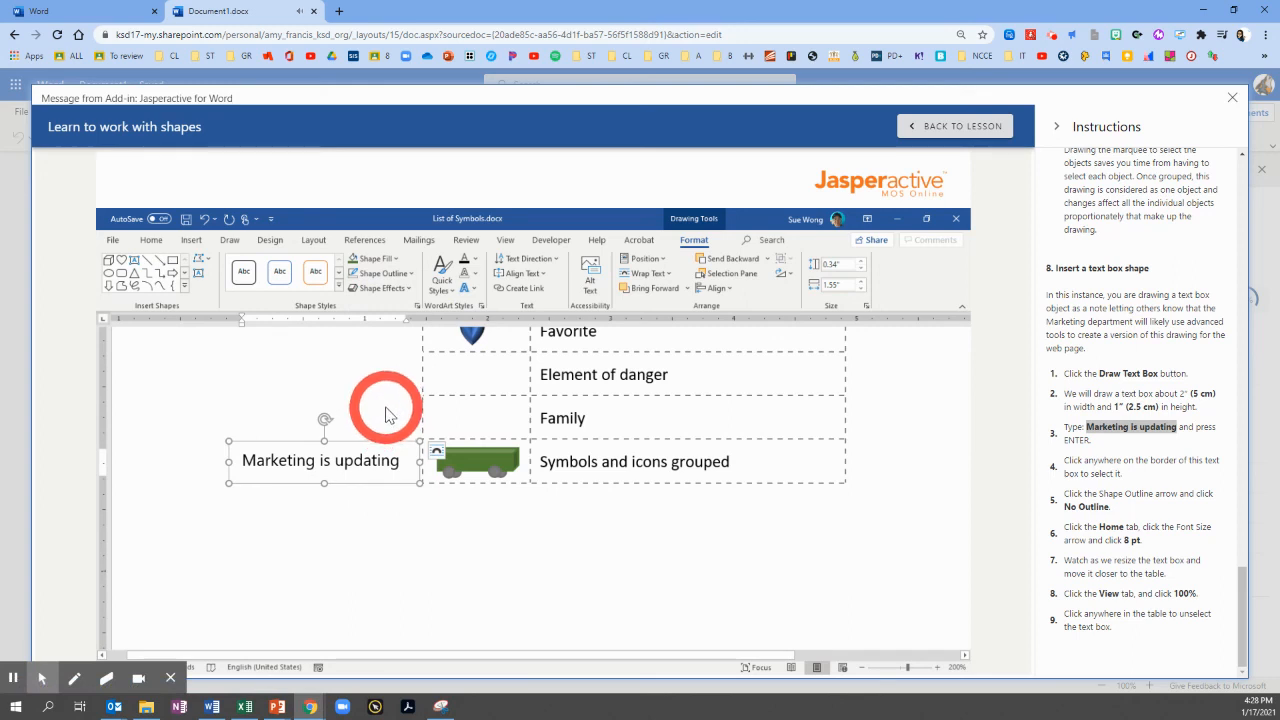
# - Set the text box's font size to 8 pt and finish the lesson without restarting it
pyautogui.click(151, 240)
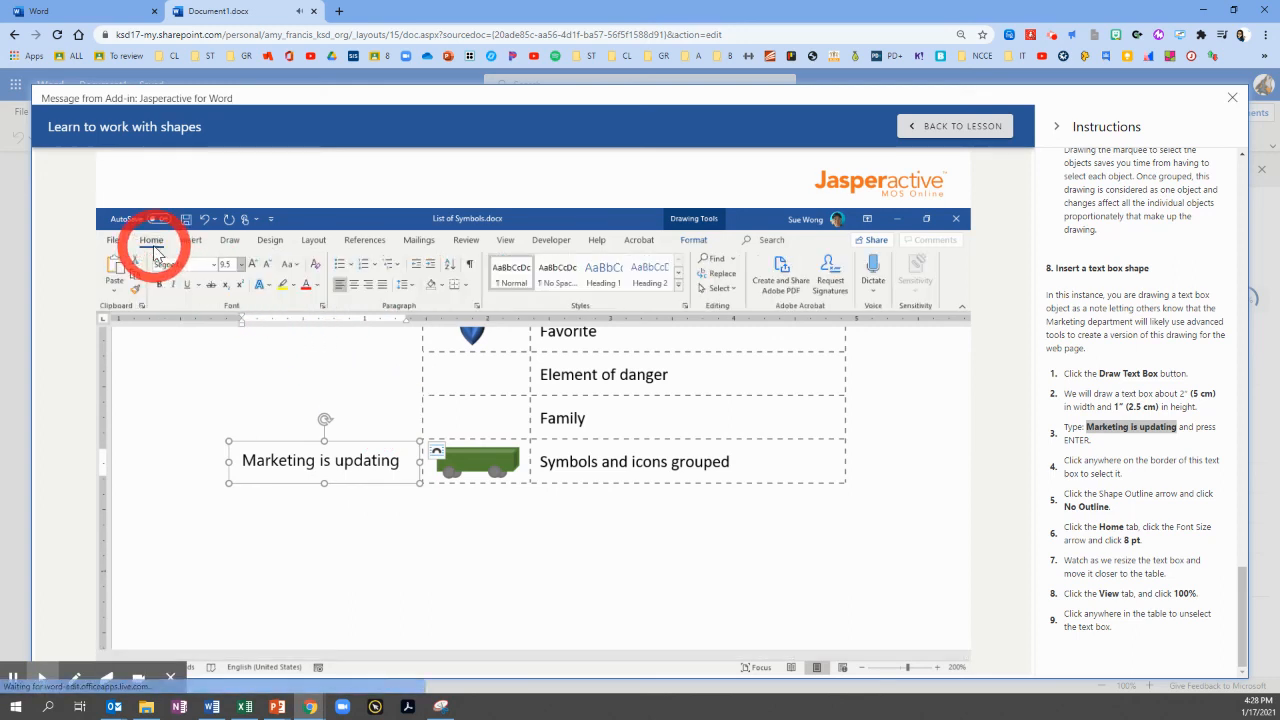
pyautogui.click(242, 266)
pyautogui.click(231, 281)
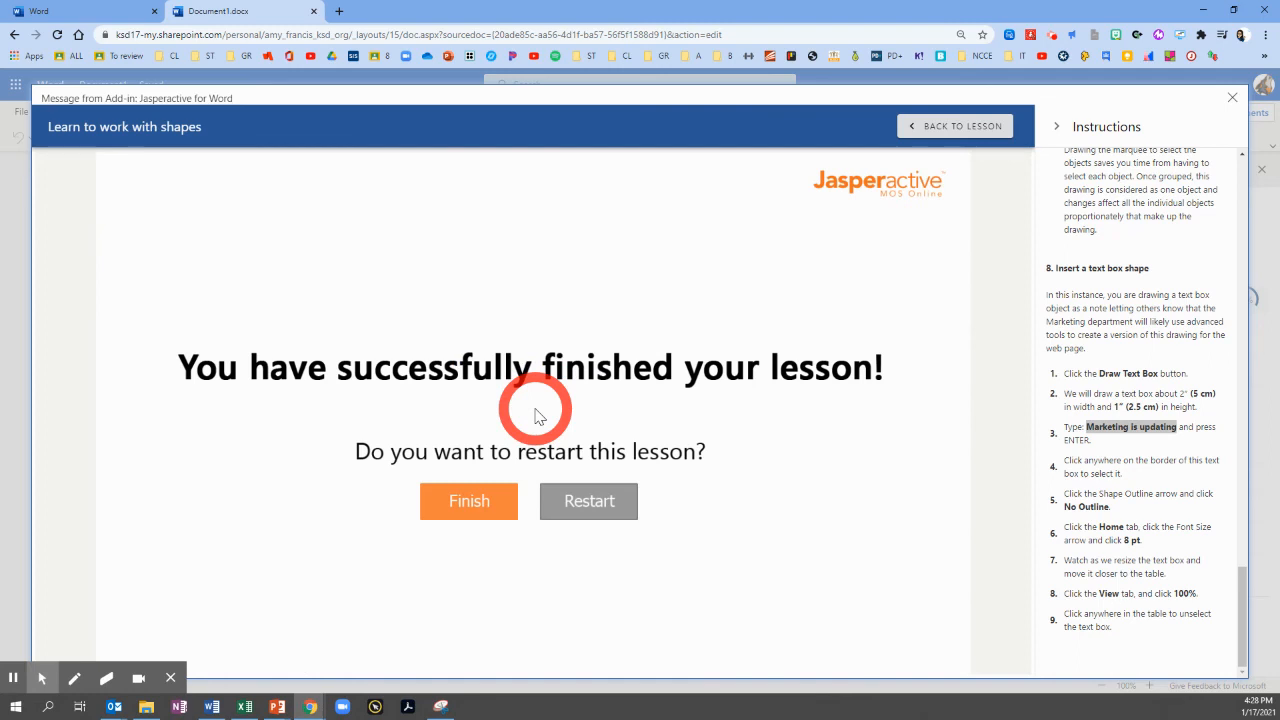
pyautogui.click(474, 502)
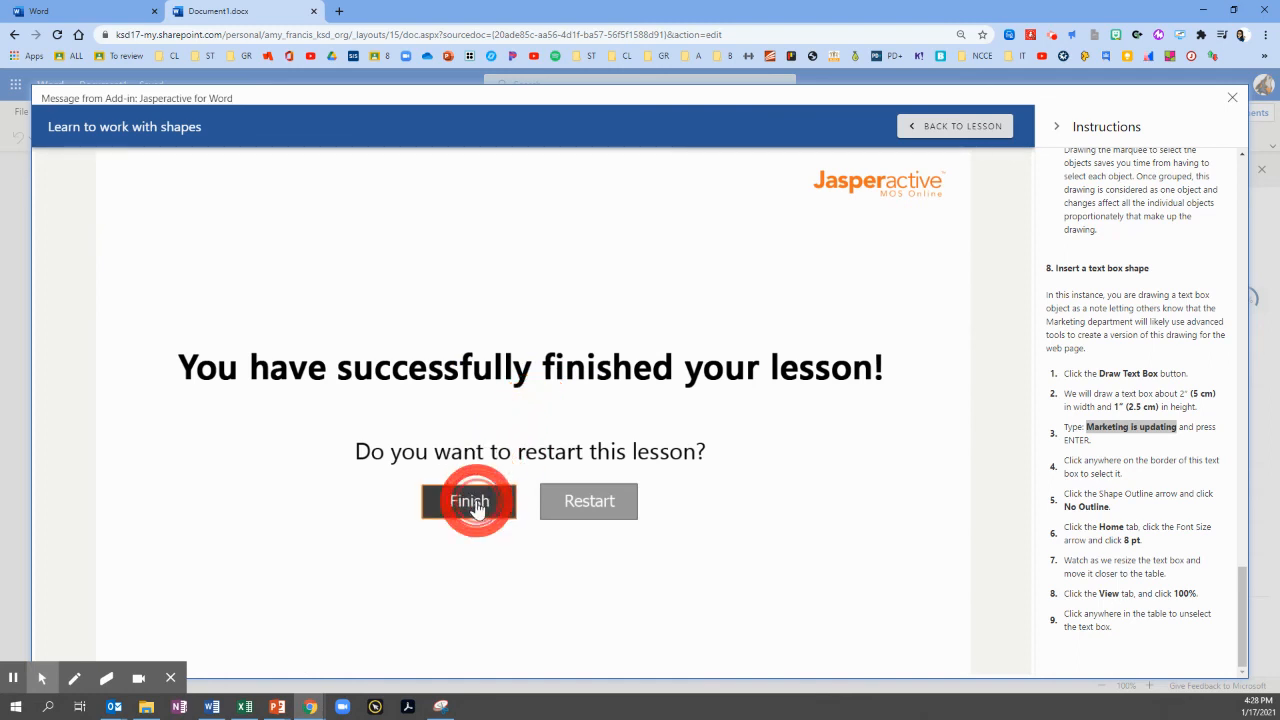